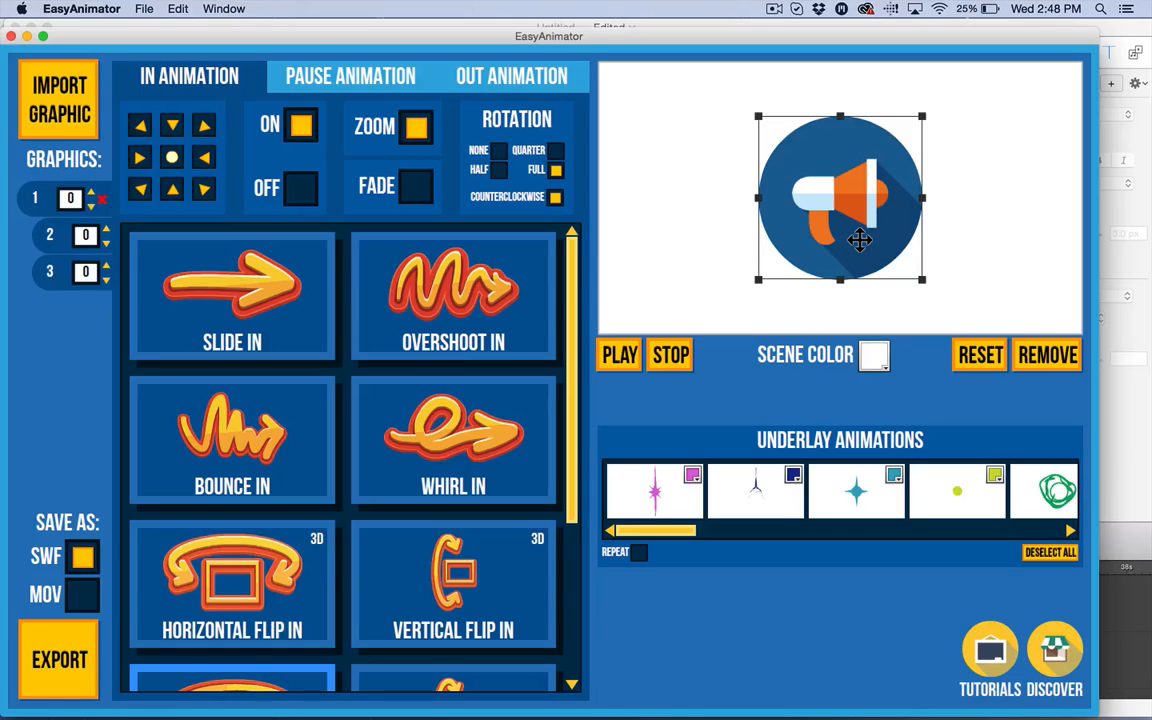
Reposition and enlarge the animator window to fill the screen, and preview the existing megaphone animation.
{"action": "left_click_drag", "start_coordinate": [963, 44], "coordinate": [966, 34]}
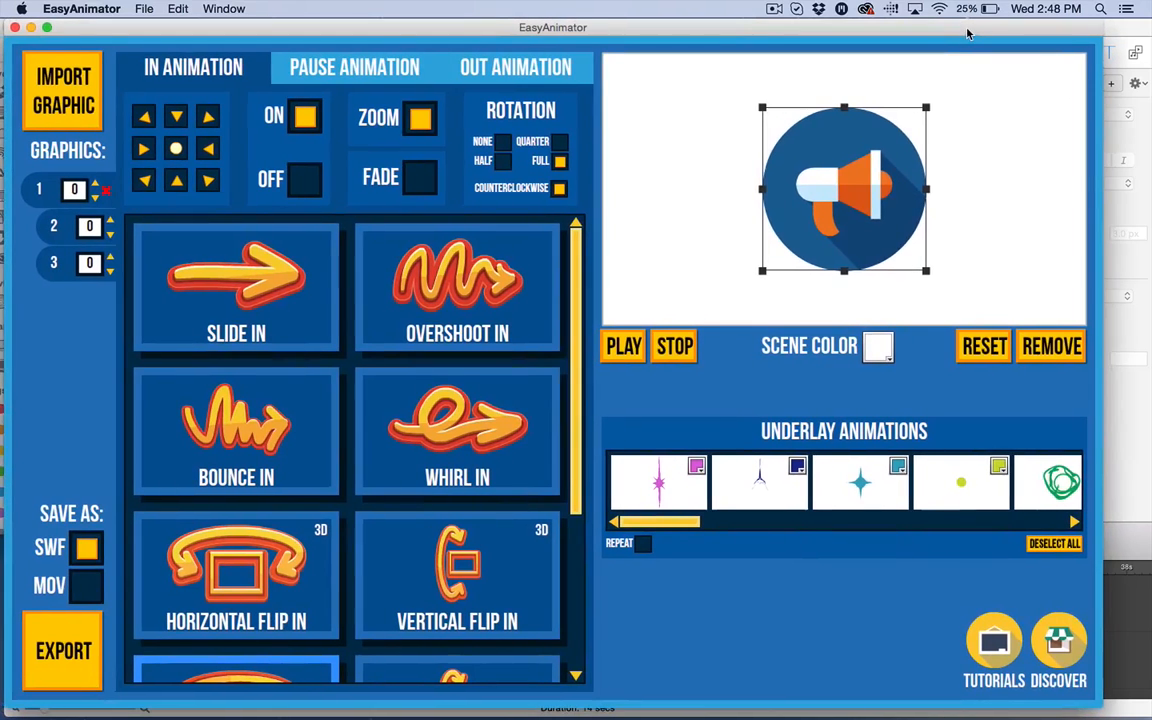
{"action": "left_click_drag", "start_coordinate": [1101, 704], "coordinate": [1150, 718]}
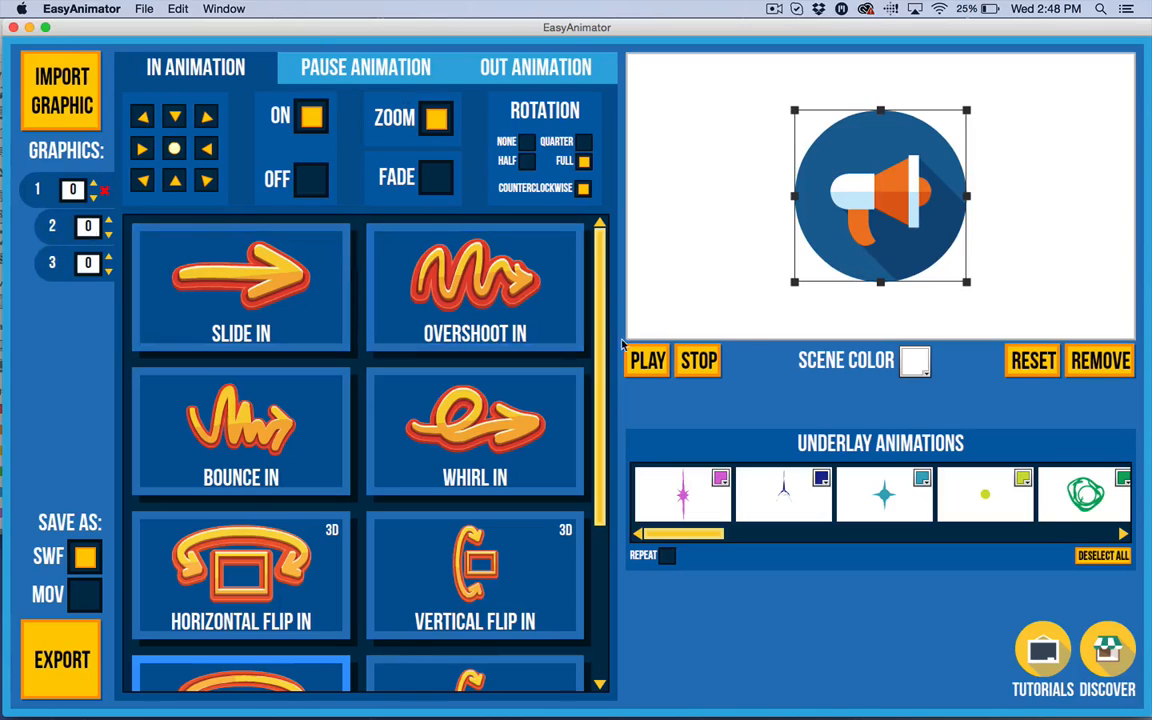
{"action": "left_click", "coordinate": [648, 362]}
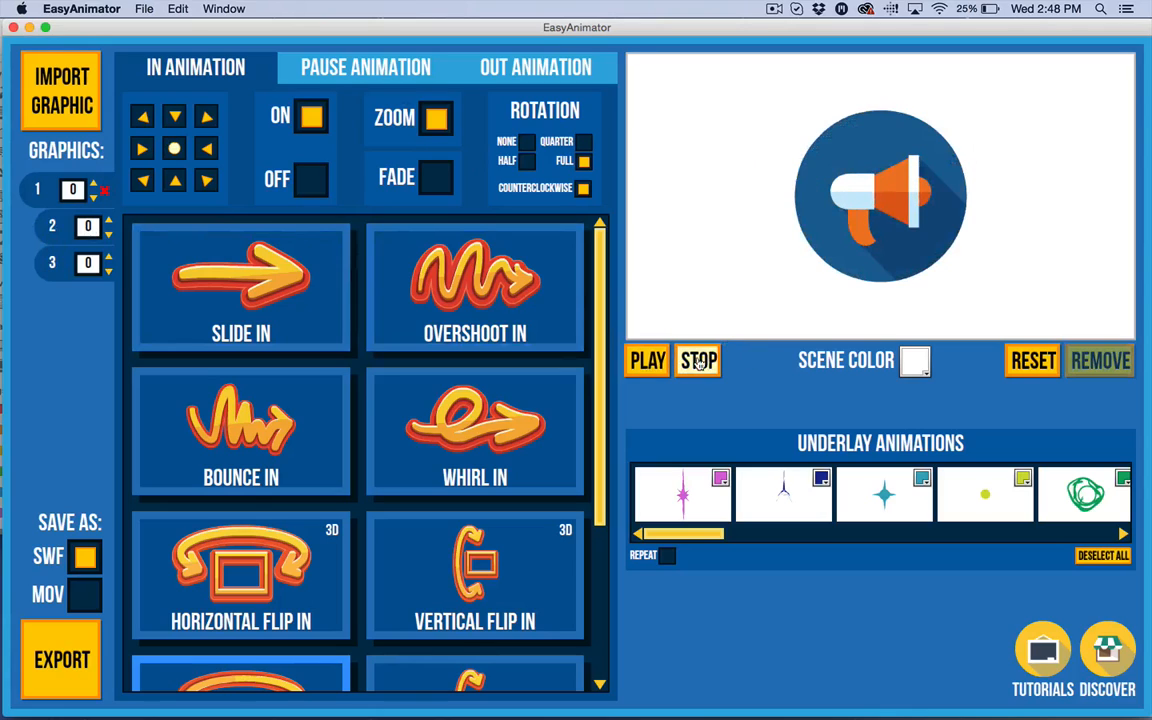
Delete graphics 3 and 2 from the scene, keeping only the blue circle background graphic.
{"action": "left_click", "coordinate": [52, 226]}
{"action": "left_click", "coordinate": [52, 263]}
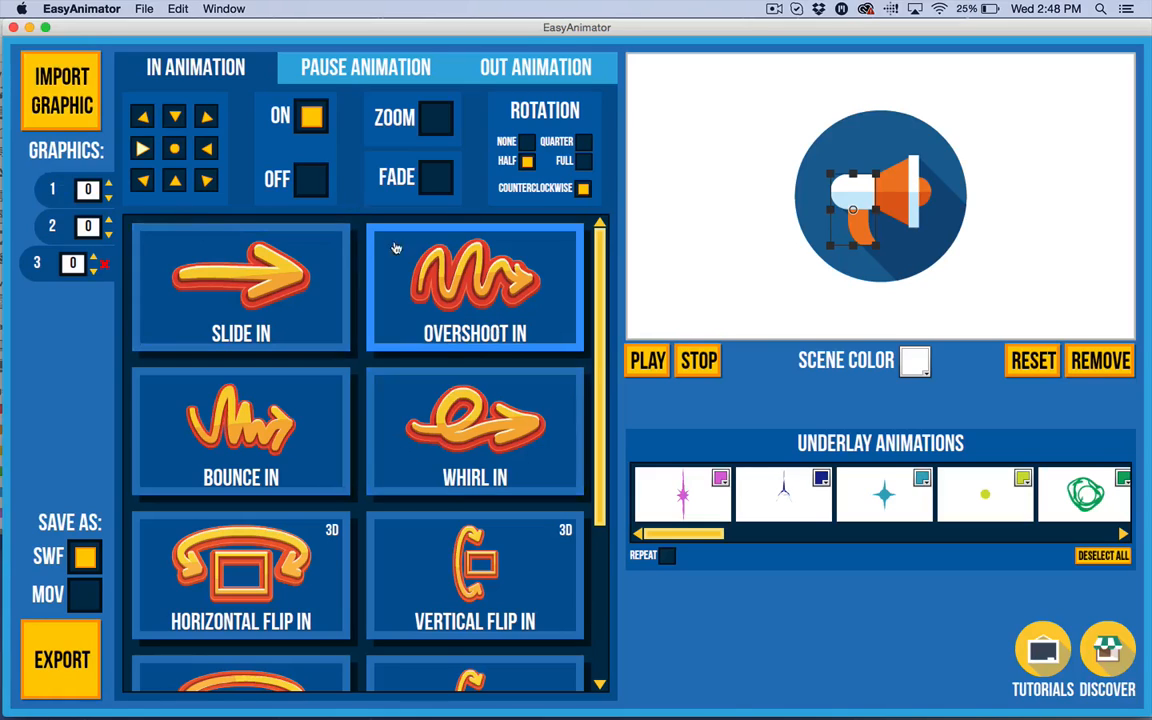
{"action": "left_click", "coordinate": [106, 266]}
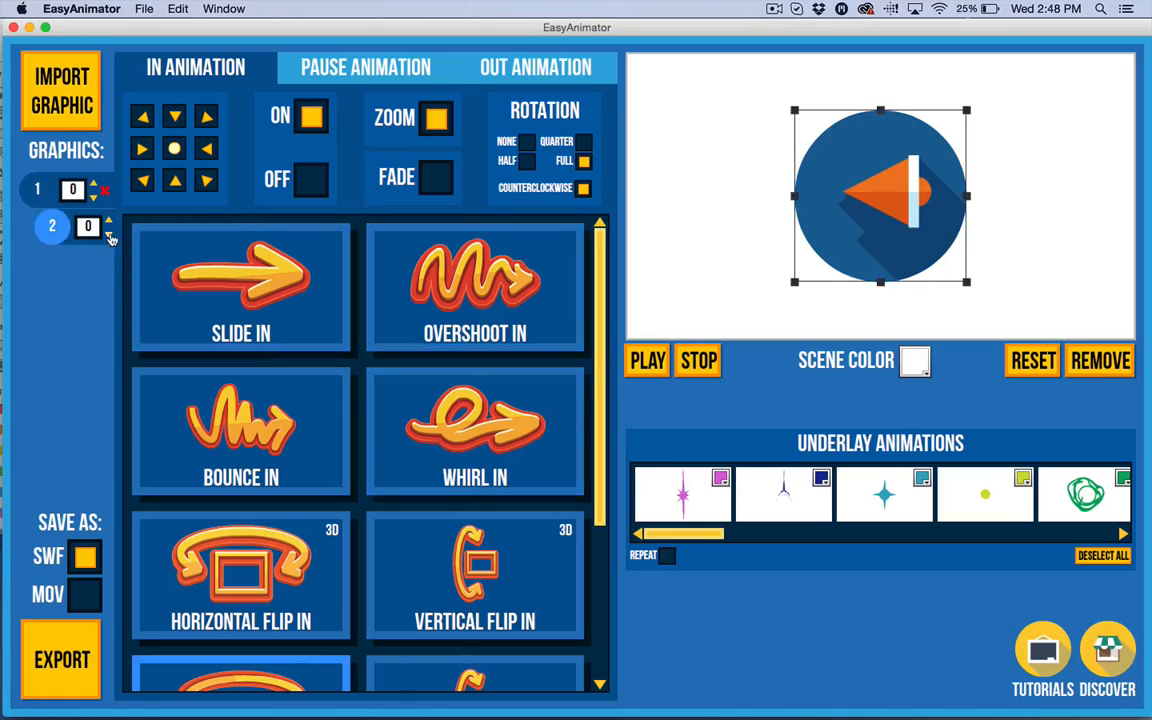
{"action": "left_click", "coordinate": [46, 226]}
{"action": "left_click", "coordinate": [106, 230]}
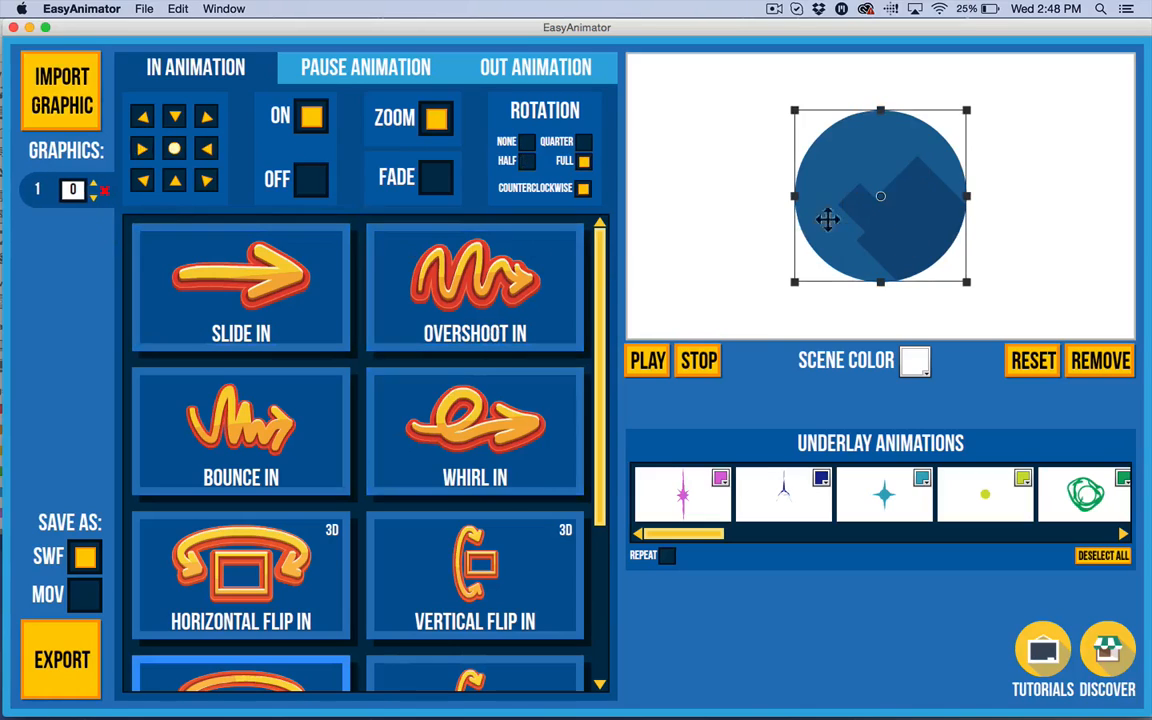
Begin importing a graphic and browse from the Desktop through SWF Animations and AniBits FreePack Flat Icons Pack 1 to the SVG AniBits folder.
{"action": "left_click", "coordinate": [58, 100]}
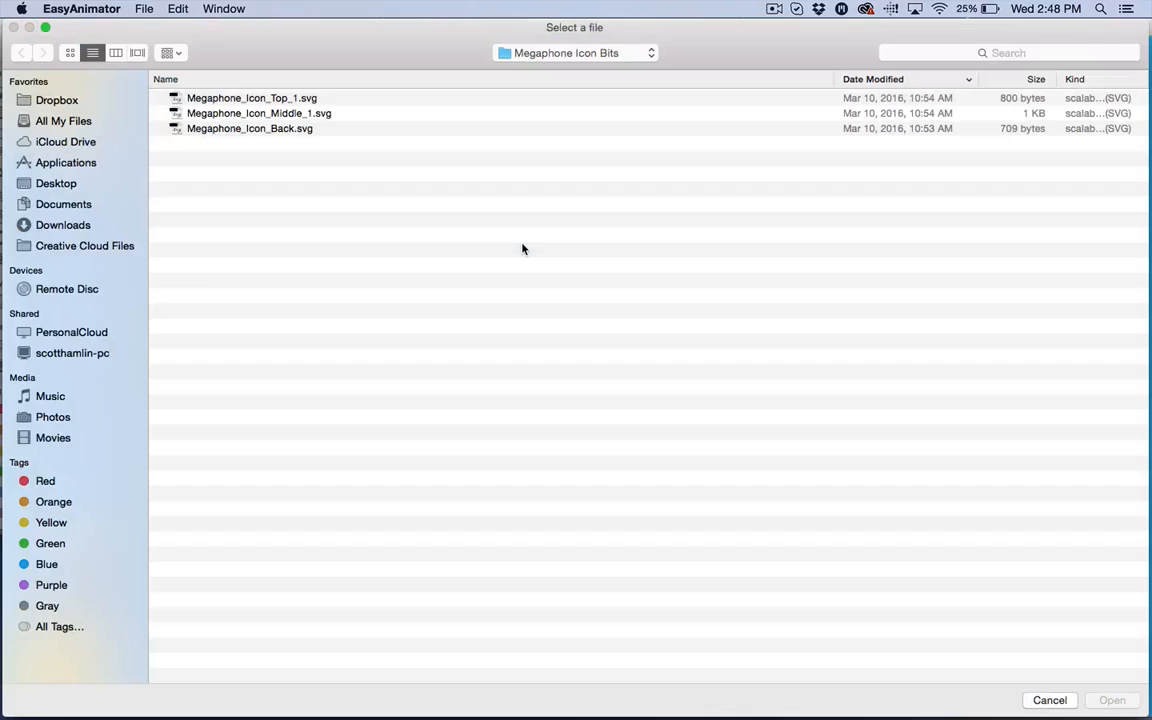
{"action": "left_click", "coordinate": [60, 184]}
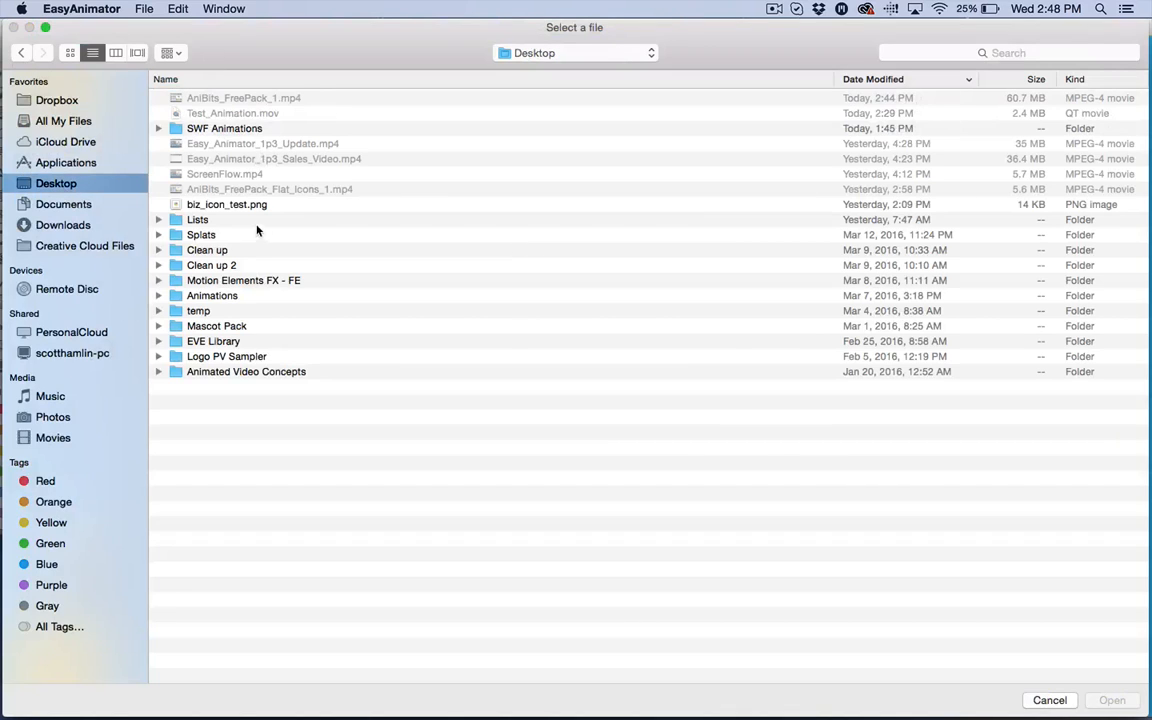
{"action": "double_click", "coordinate": [205, 128]}
{"action": "double_click", "coordinate": [218, 98]}
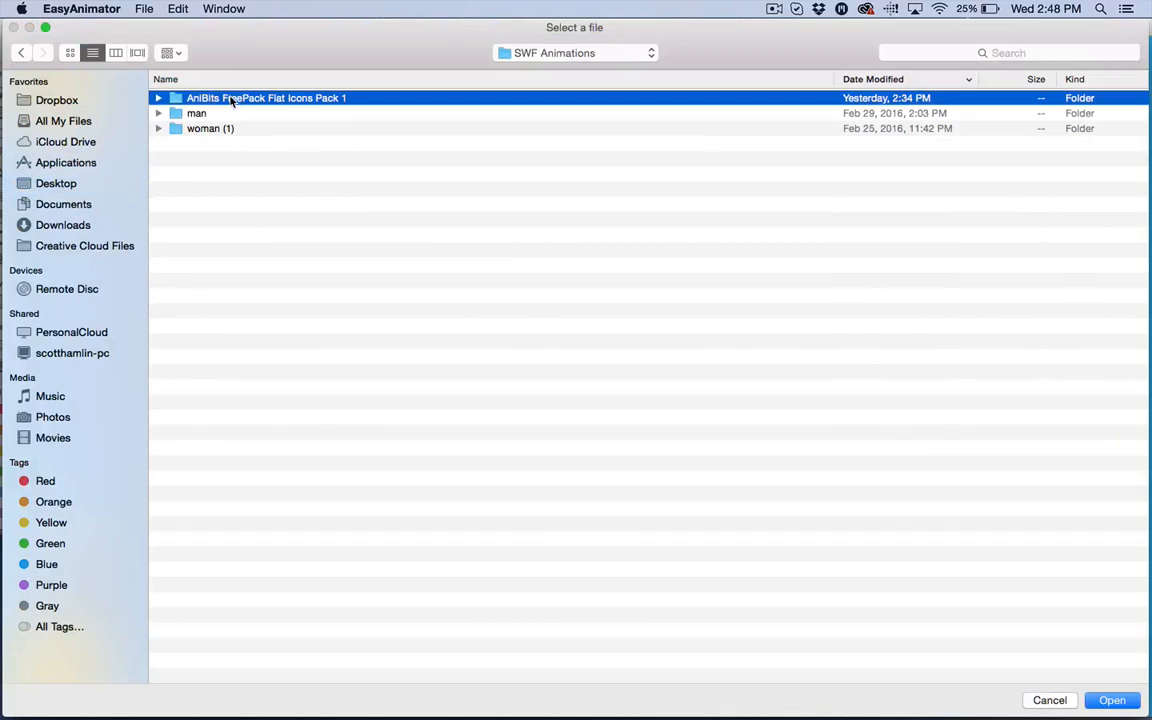
{"action": "double_click", "coordinate": [180, 100]}
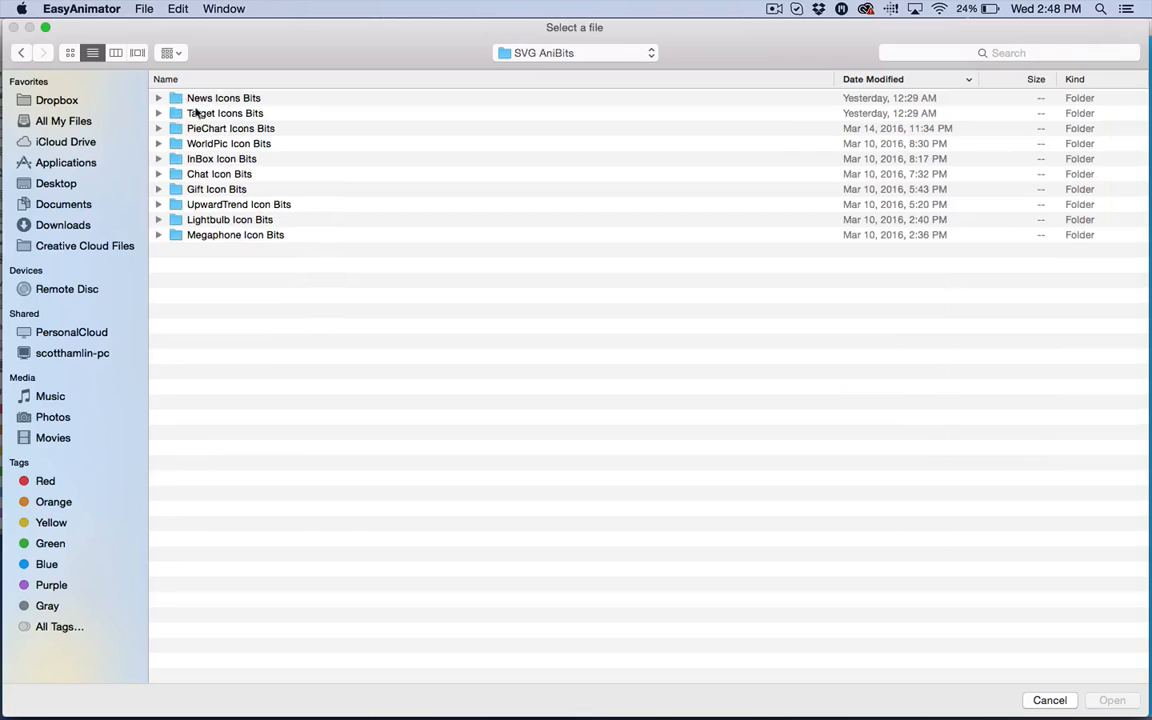
Look inside the Lightbulb Icon Bits folder, and import Megaphone_Icon_Middle_1.svg from the Megaphone Icon Bits folder.
{"action": "double_click", "coordinate": [176, 221]}
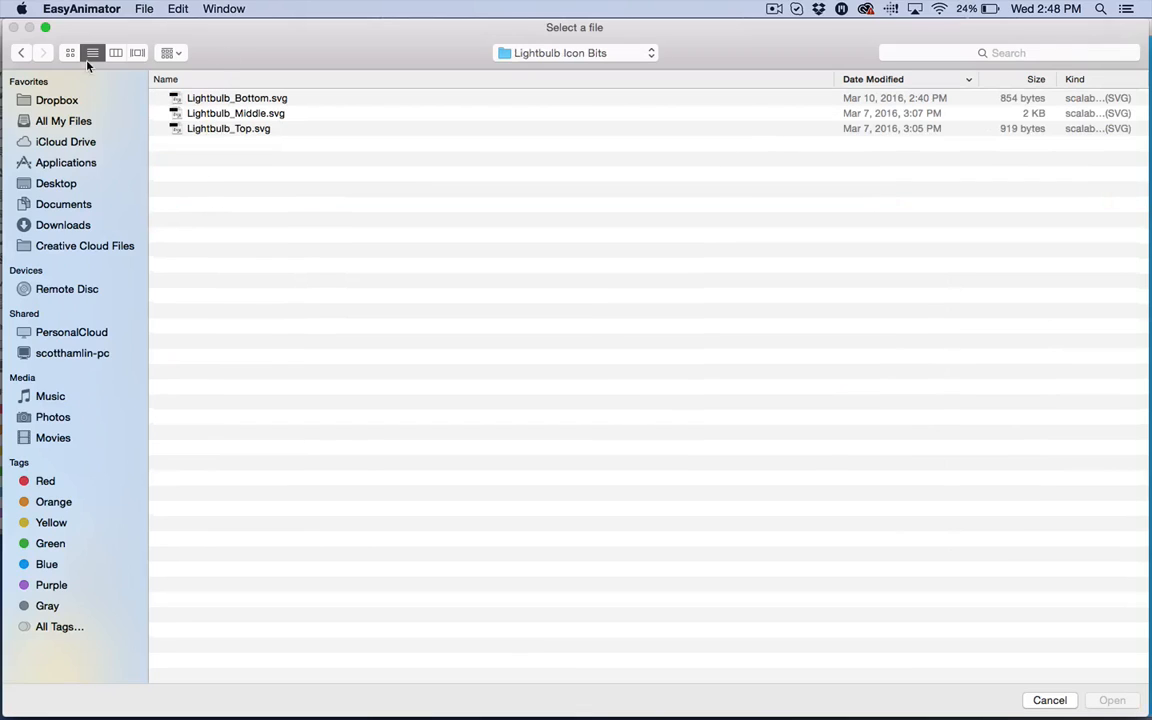
{"action": "left_click", "coordinate": [21, 53]}
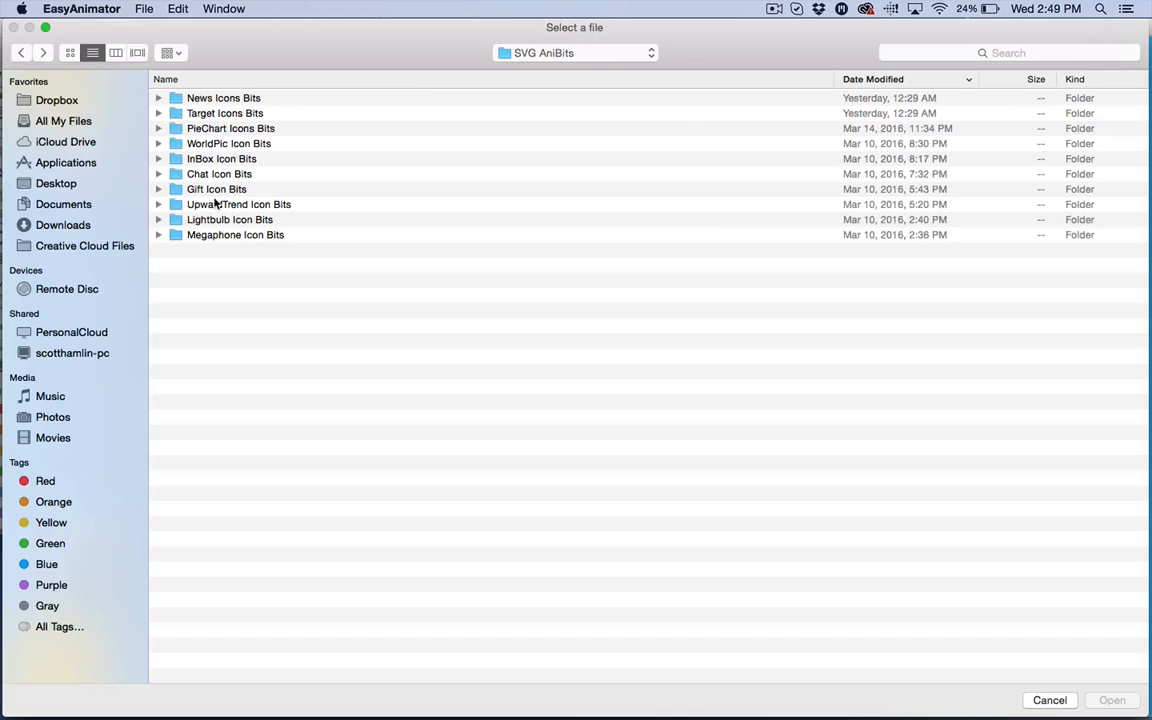
{"action": "double_click", "coordinate": [180, 234]}
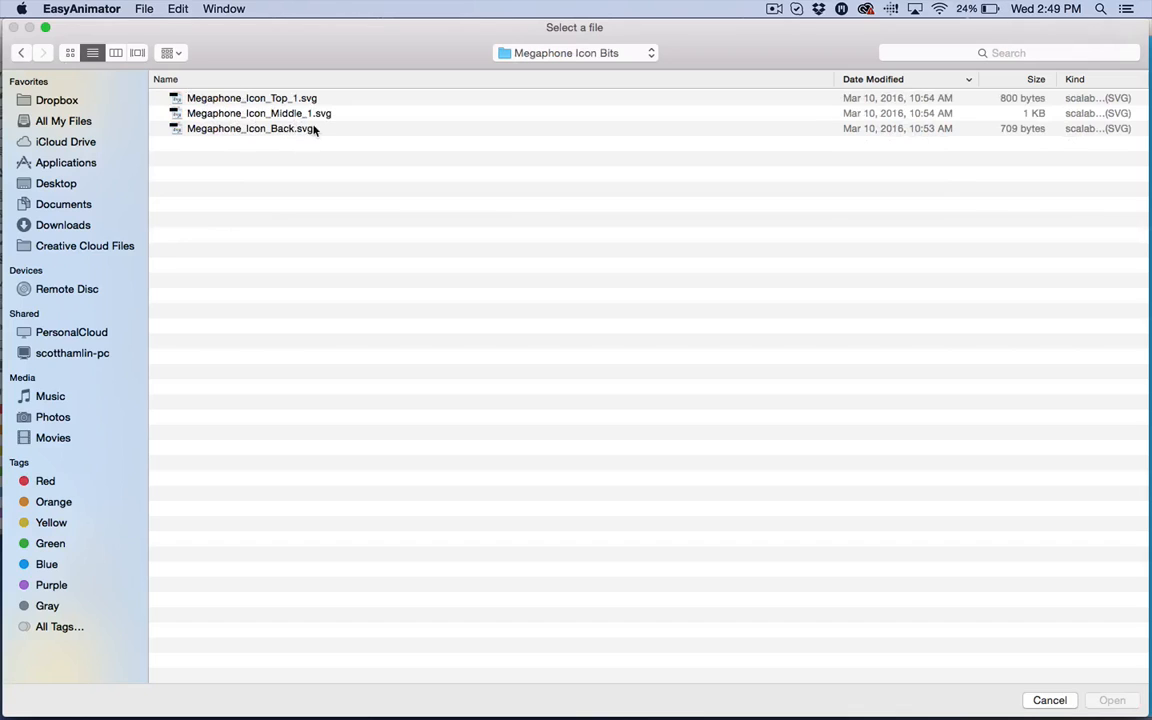
{"action": "left_click", "coordinate": [300, 117]}
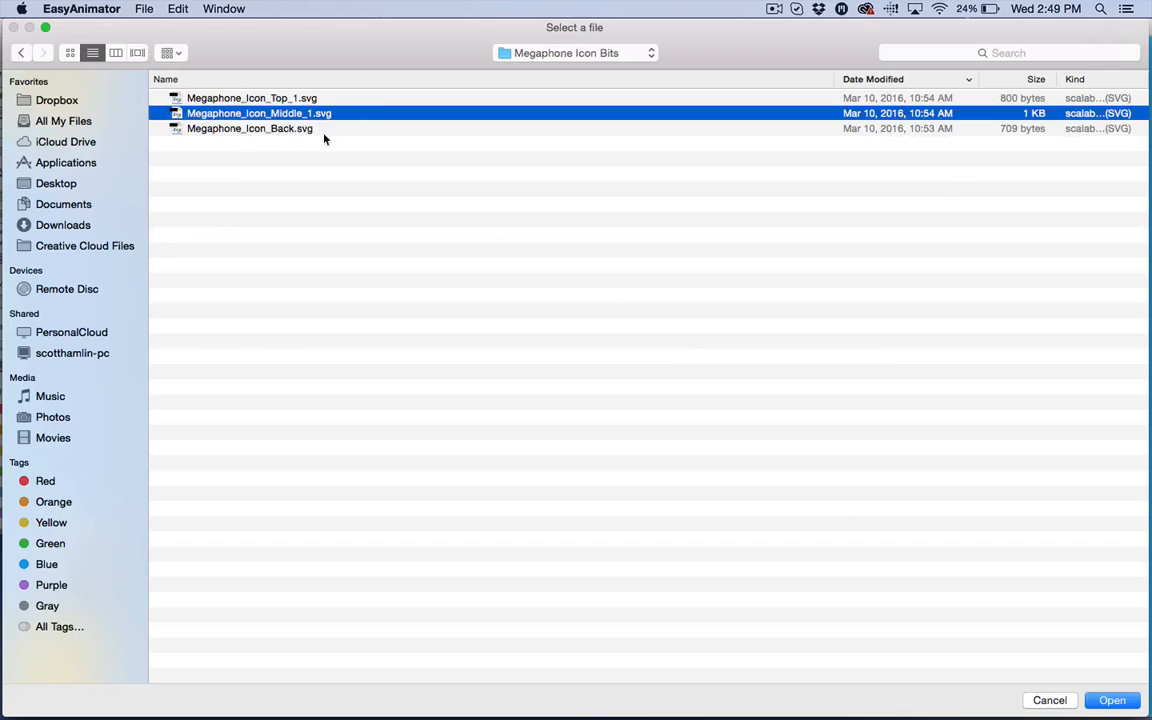
{"action": "left_click", "coordinate": [1107, 706]}
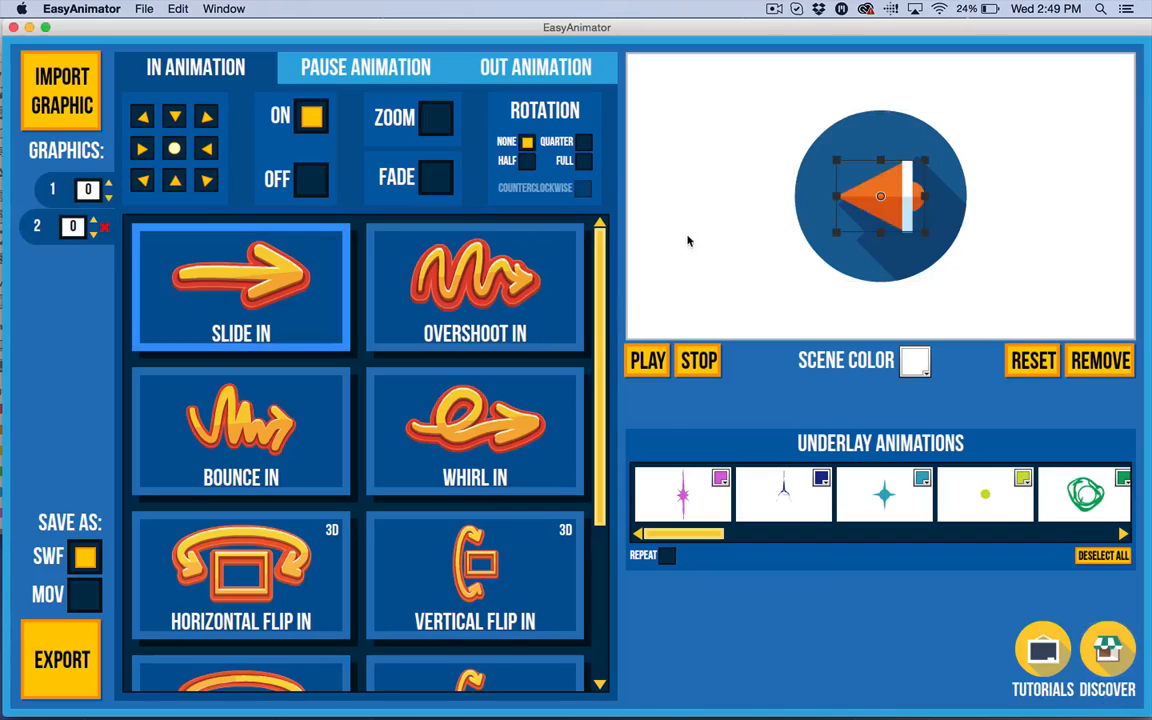
Import Megaphone_Icon_Top_1.svg from the Megaphone Icon Bits folder as the third graphic.
{"action": "left_click", "coordinate": [62, 104]}
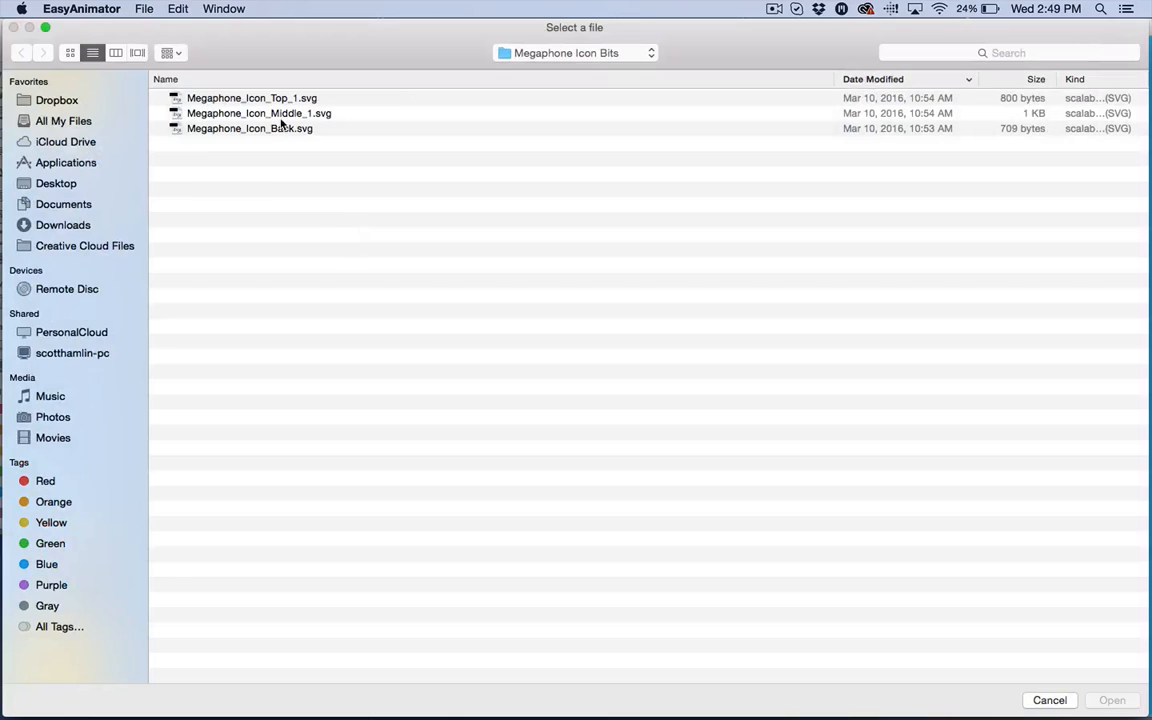
{"action": "left_click", "coordinate": [271, 100]}
{"action": "left_click", "coordinate": [1108, 701]}
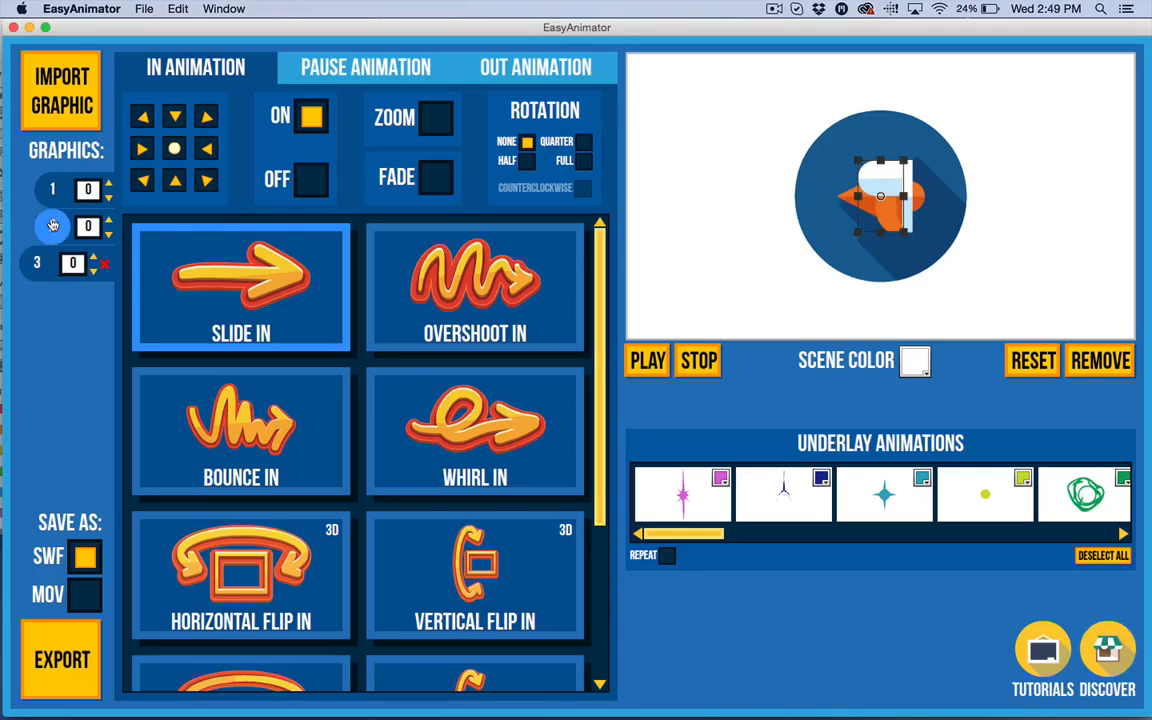
Position the orange cone and the white-and-orange handle piece over the blue circle so they form the complete megaphone icon.
{"action": "mouse_move", "coordinate": [43, 261]}
{"action": "left_mouse_down"}
{"action": "mouse_move", "coordinate": [40, 226]}
{"action": "mouse_move", "coordinate": [50, 277]}
{"action": "left_mouse_up"}
{"action": "mouse_move", "coordinate": [885, 183]}
{"action": "left_mouse_down"}
{"action": "mouse_move", "coordinate": [832, 199]}
{"action": "mouse_move", "coordinate": [903, 192]}
{"action": "left_mouse_up"}
{"action": "left_click", "coordinate": [888, 190]}
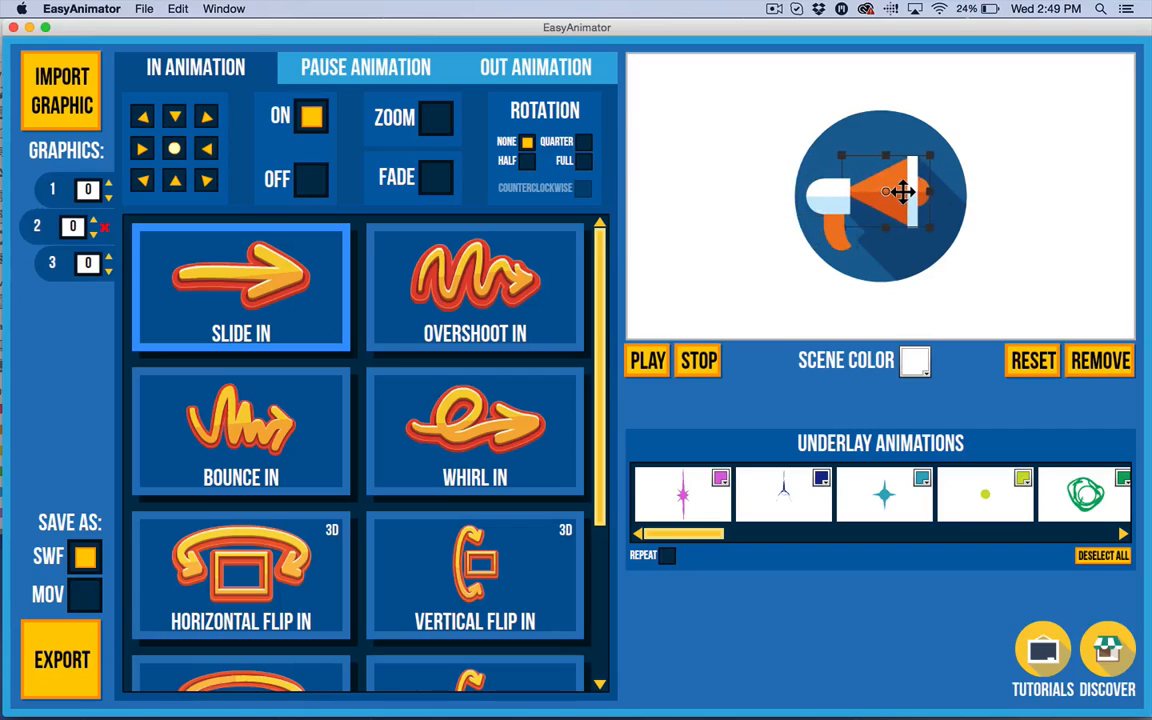
{"action": "left_click", "coordinate": [829, 198]}
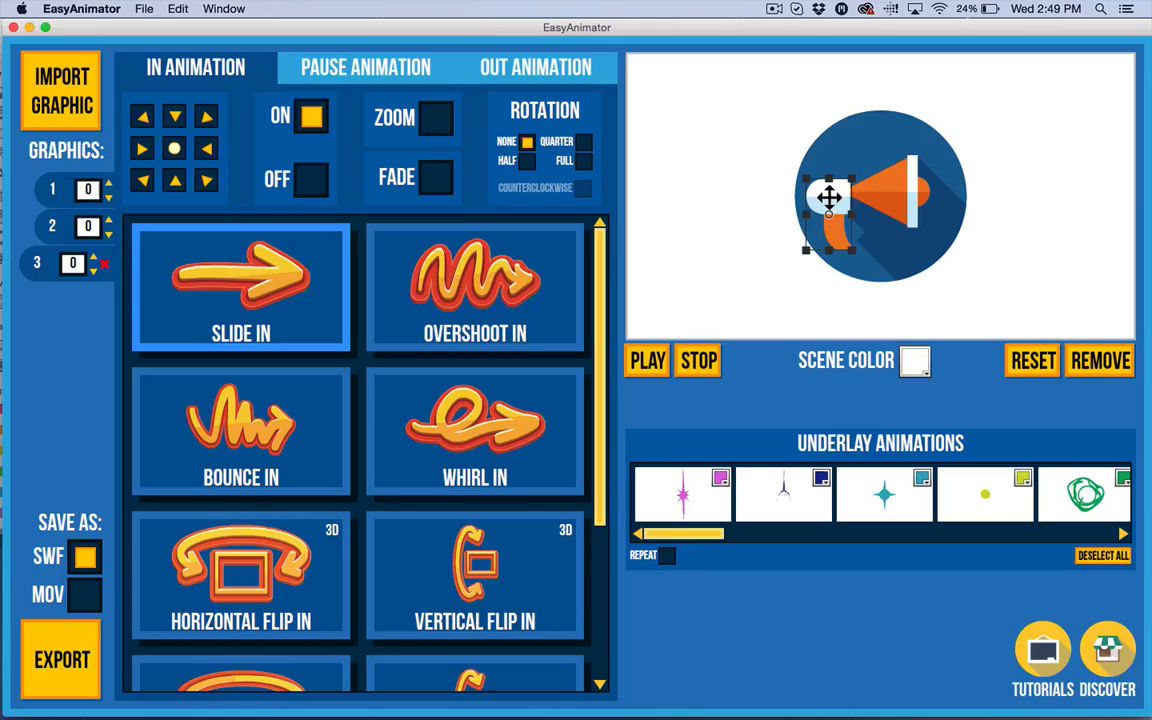
{"action": "left_click_drag", "start_coordinate": [829, 198], "coordinate": [856, 194]}
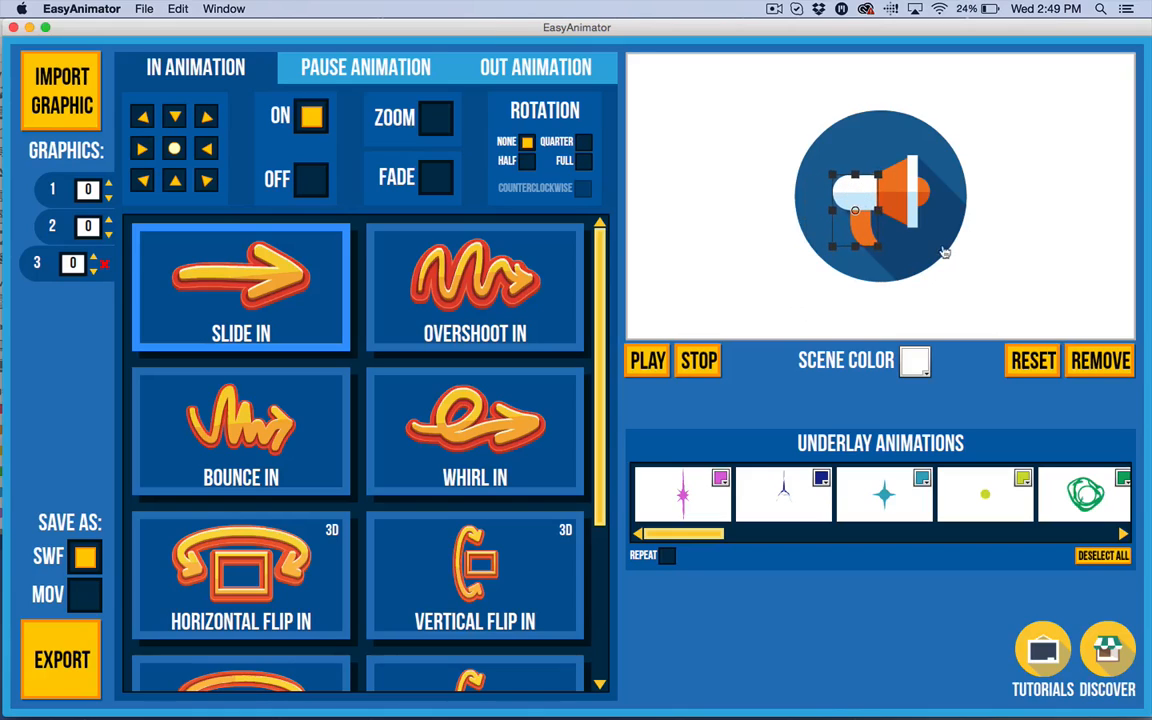
{"action": "left_click", "coordinate": [864, 129]}
{"action": "left_click", "coordinate": [686, 189]}
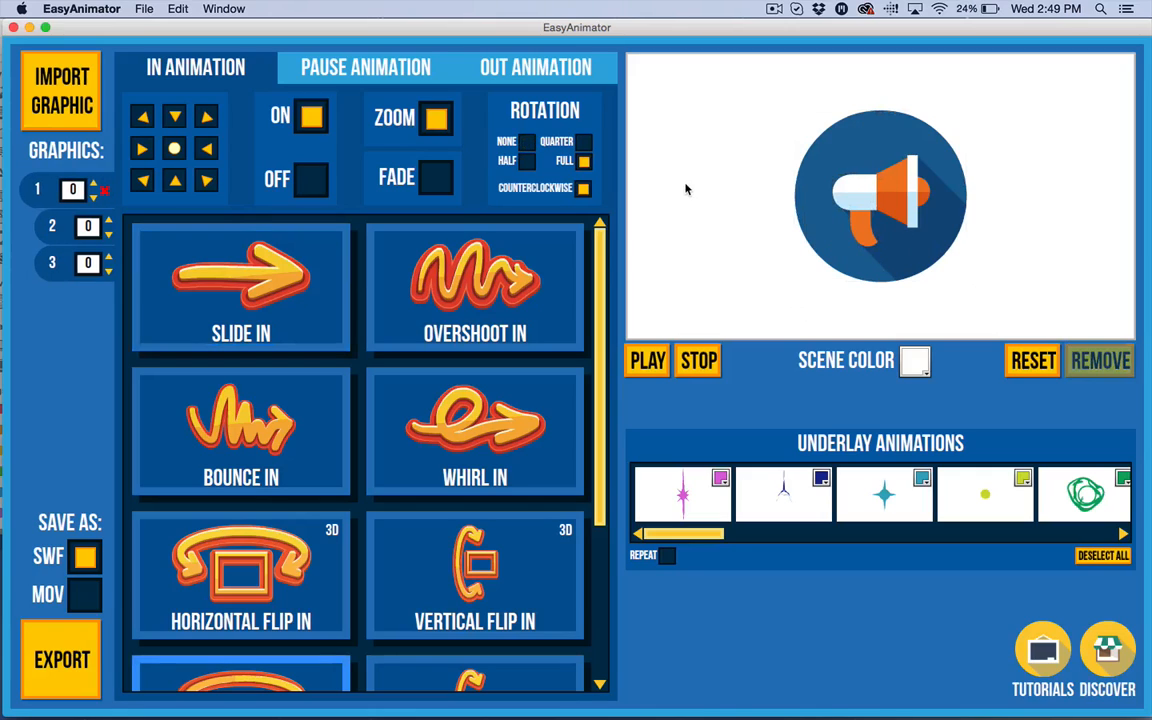
{"action": "left_click", "coordinate": [848, 202]}
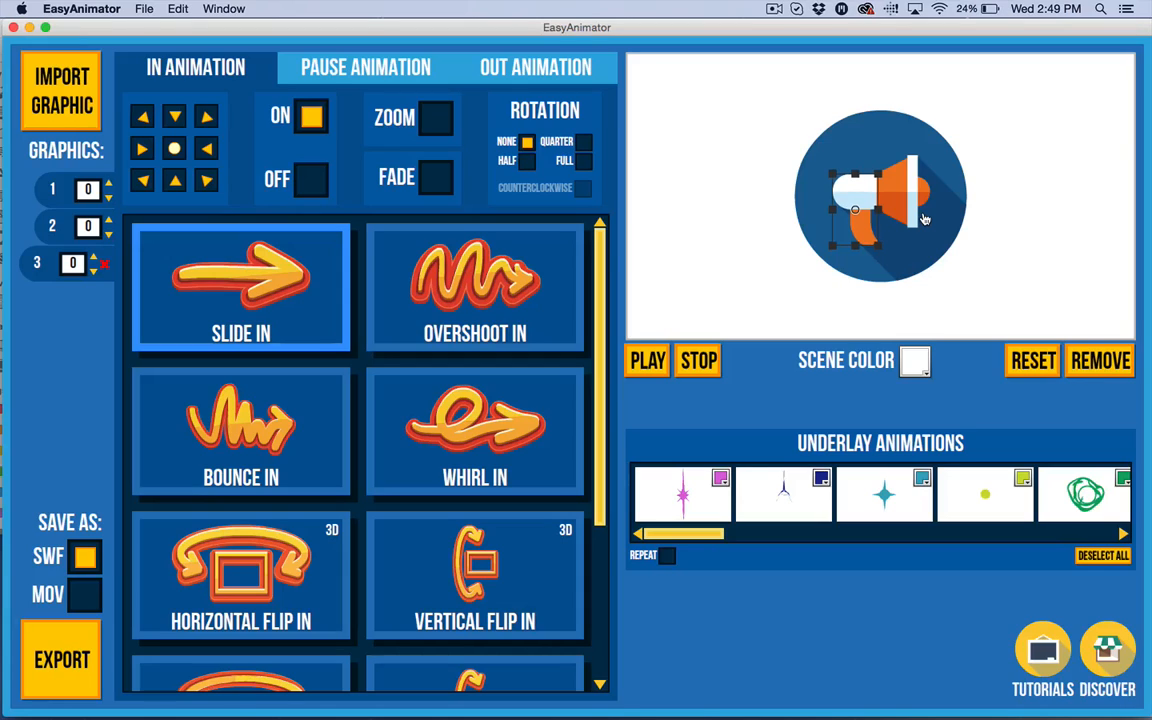
{"action": "left_click", "coordinate": [779, 211]}
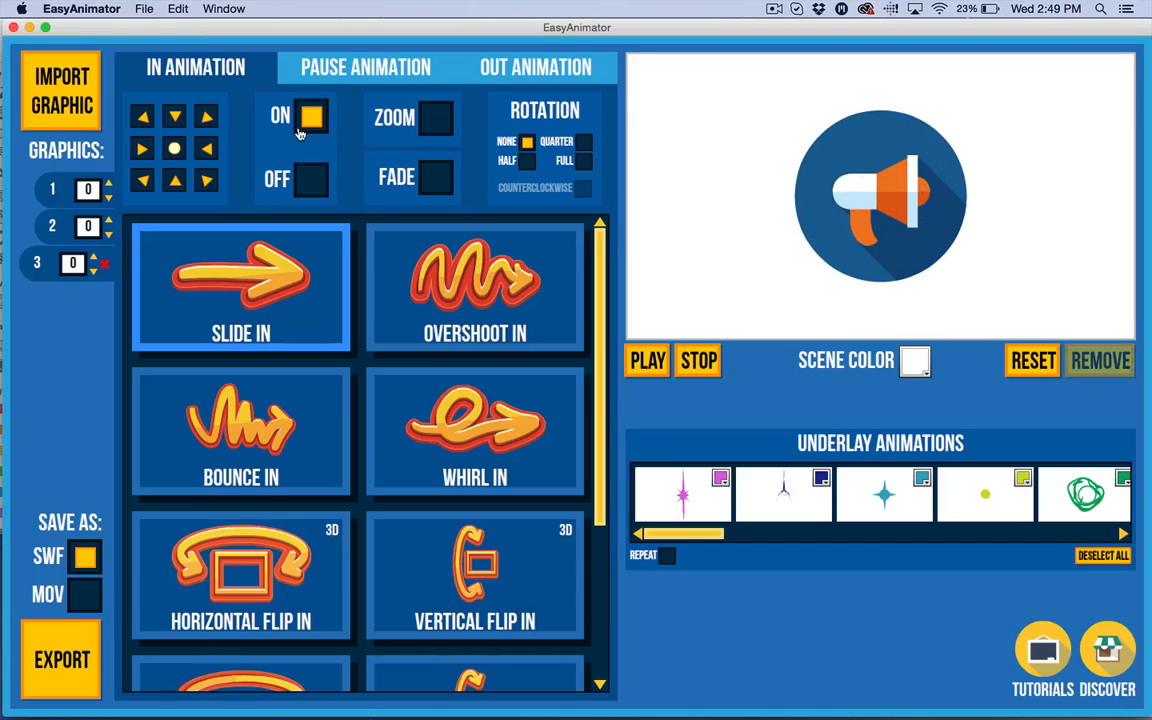
Give graphic 2 an Overshoot In animation entering from the right, without zoom, with half counterclockwise rotation.
{"action": "left_click", "coordinate": [38, 189]}
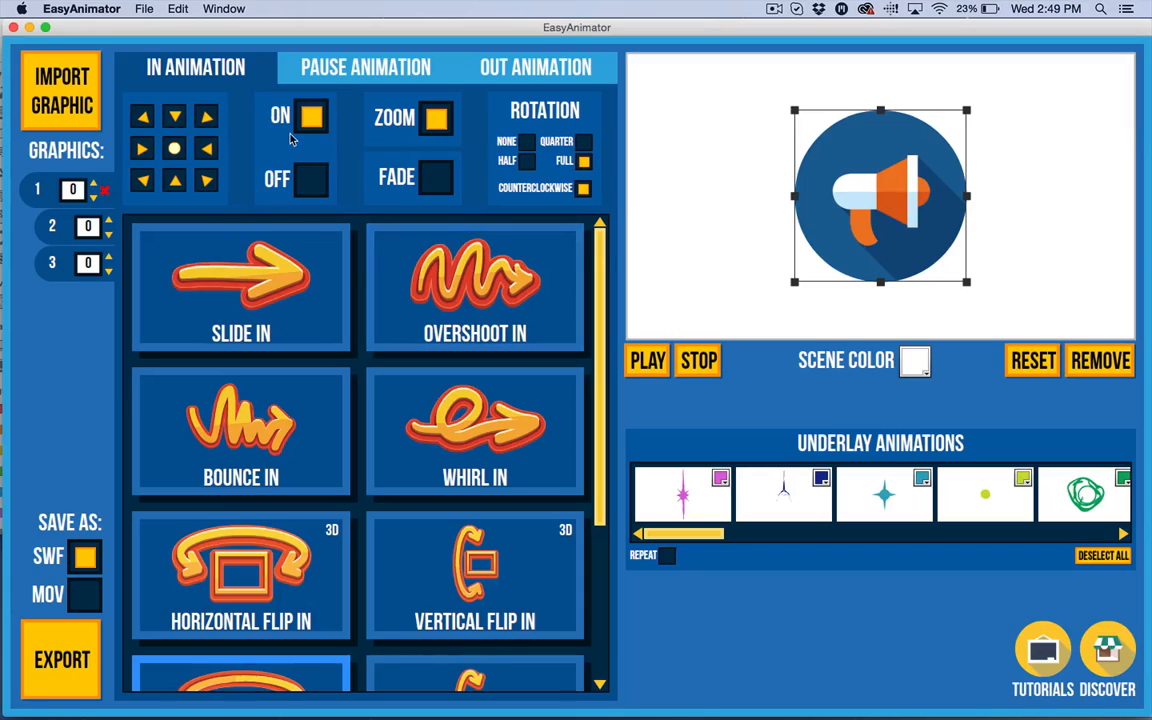
{"action": "left_click", "coordinate": [35, 222]}
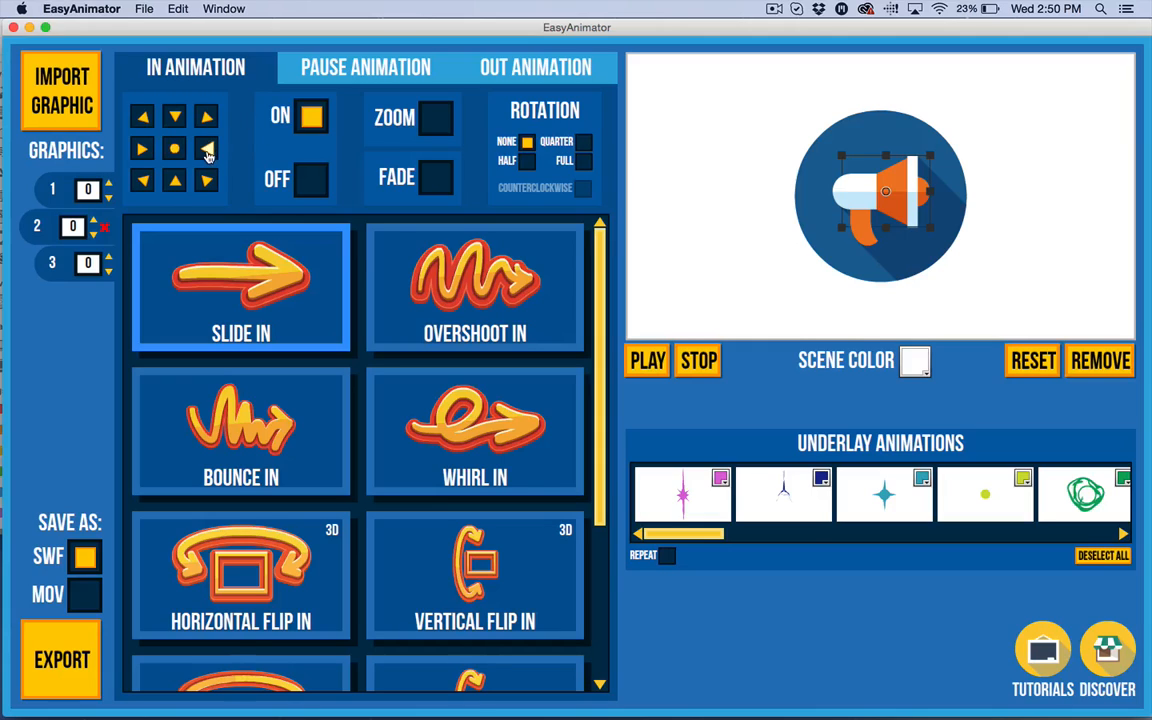
{"action": "left_click", "coordinate": [450, 300]}
{"action": "left_click", "coordinate": [444, 107]}
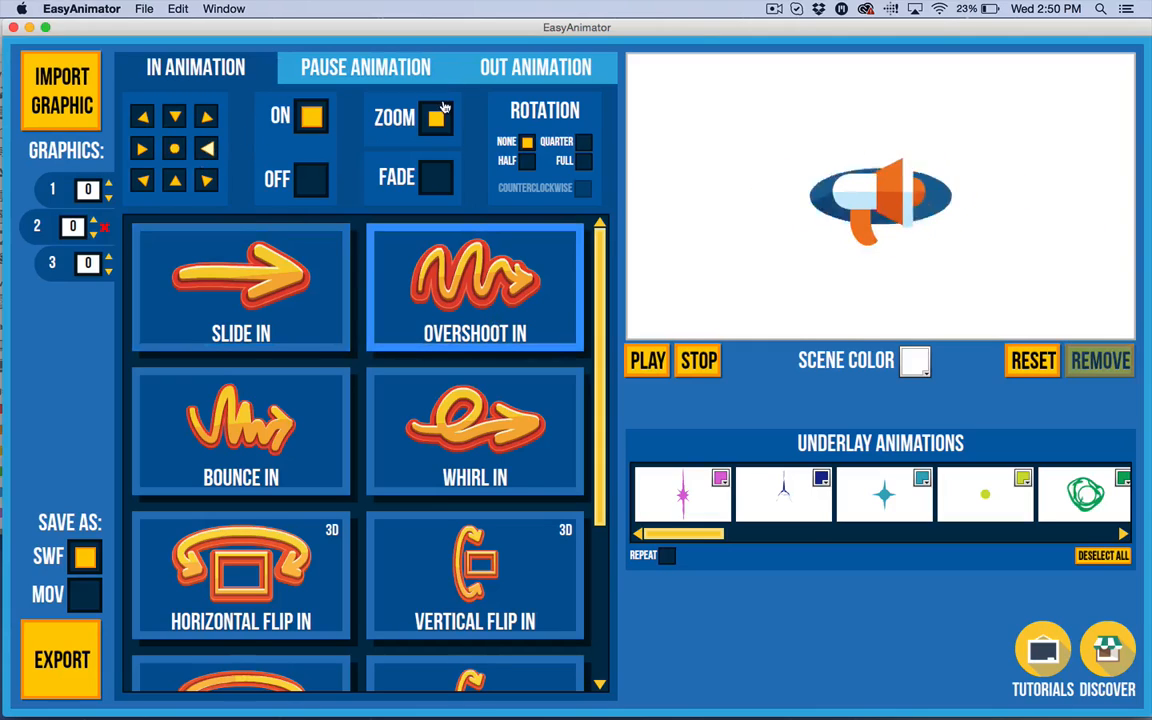
{"action": "left_click", "coordinate": [444, 107]}
{"action": "left_click", "coordinate": [527, 162]}
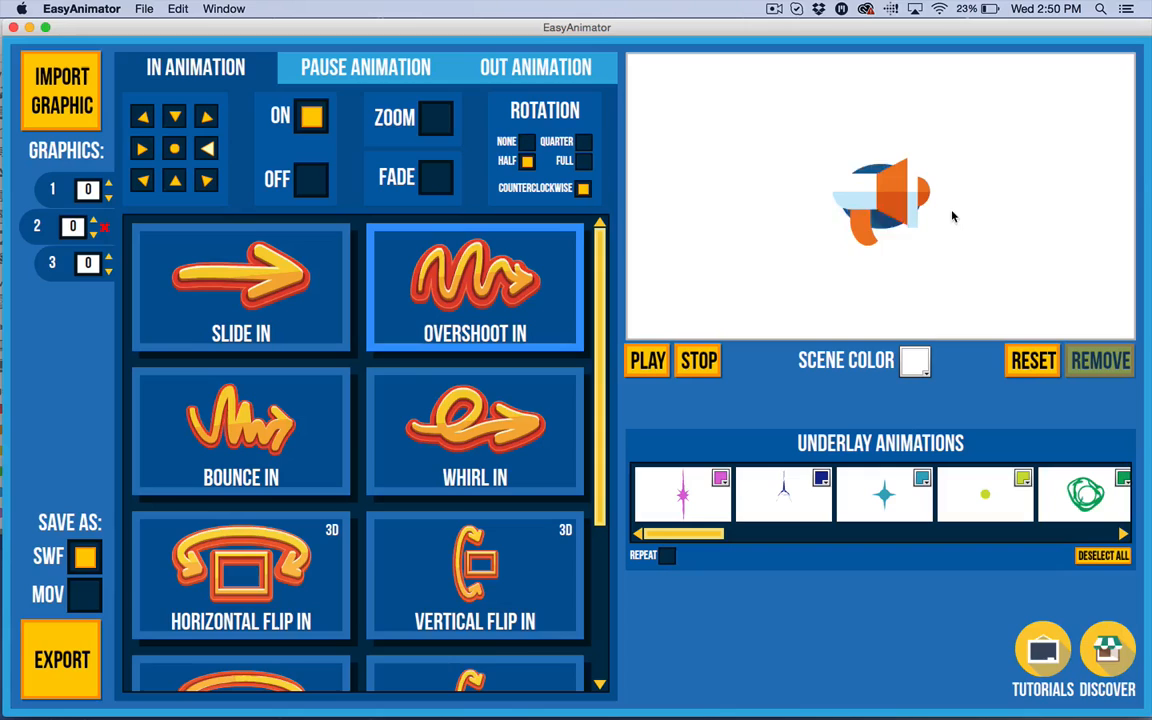
Give graphic 2 an Overshoot Out animation exiting to the right with half rotation.
{"action": "left_click", "coordinate": [510, 64]}
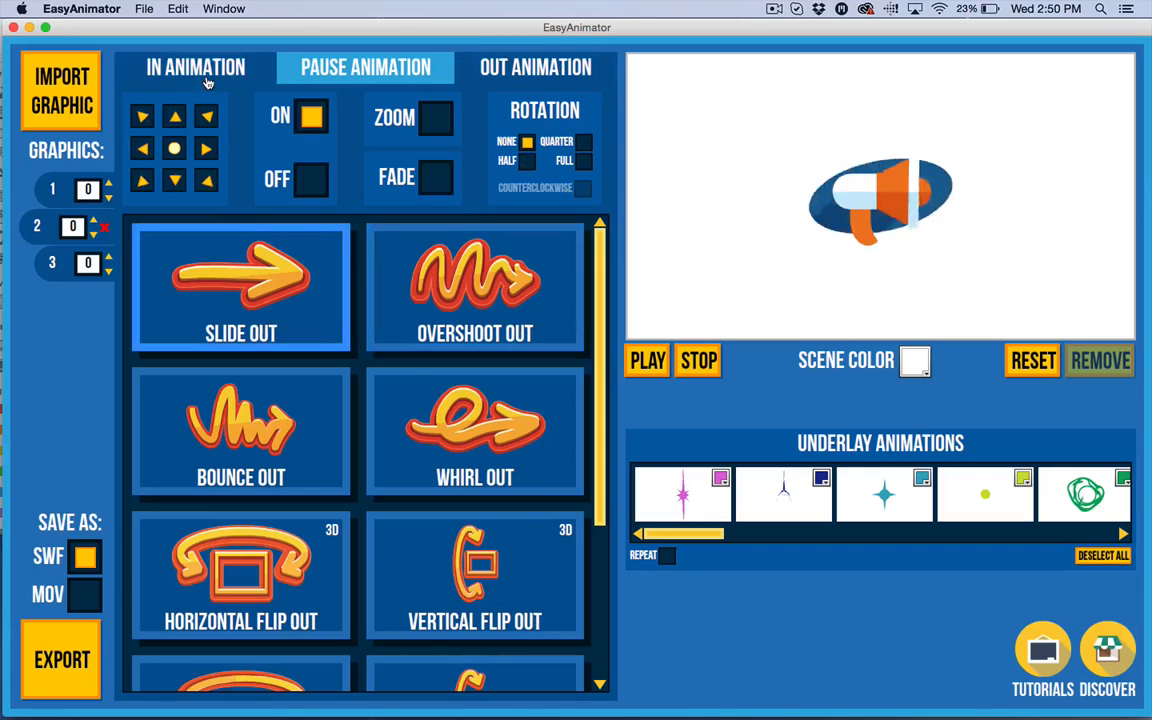
{"action": "left_click", "coordinate": [470, 245]}
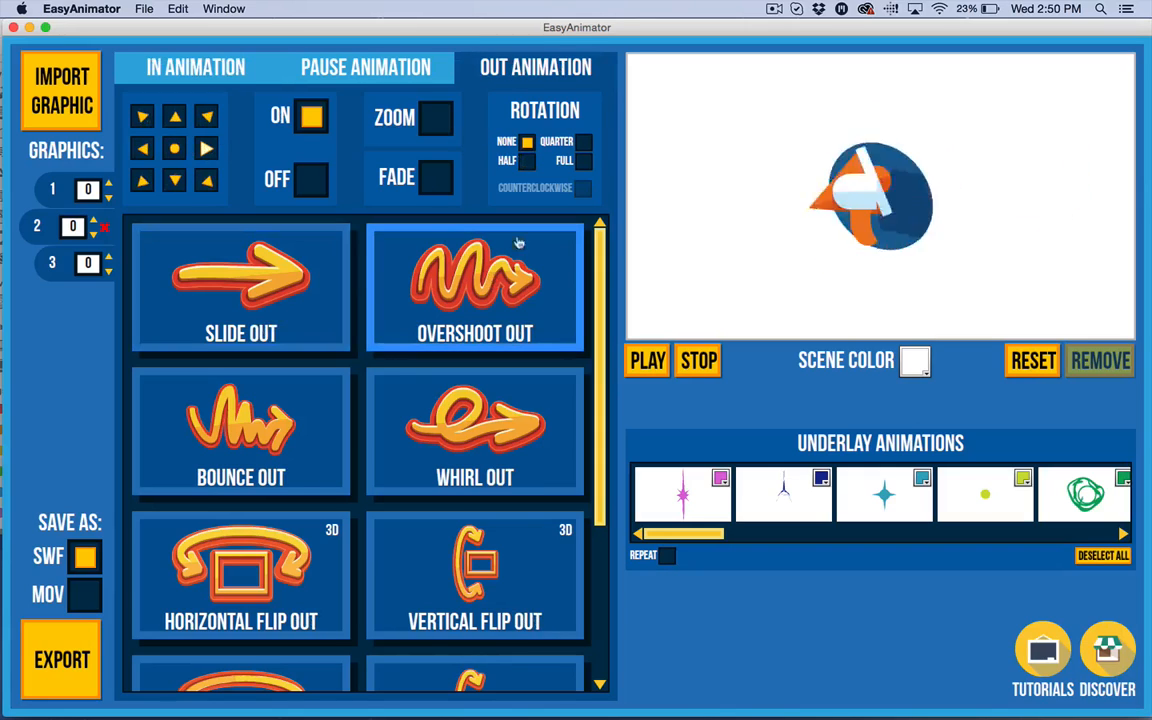
{"action": "left_click", "coordinate": [527, 161]}
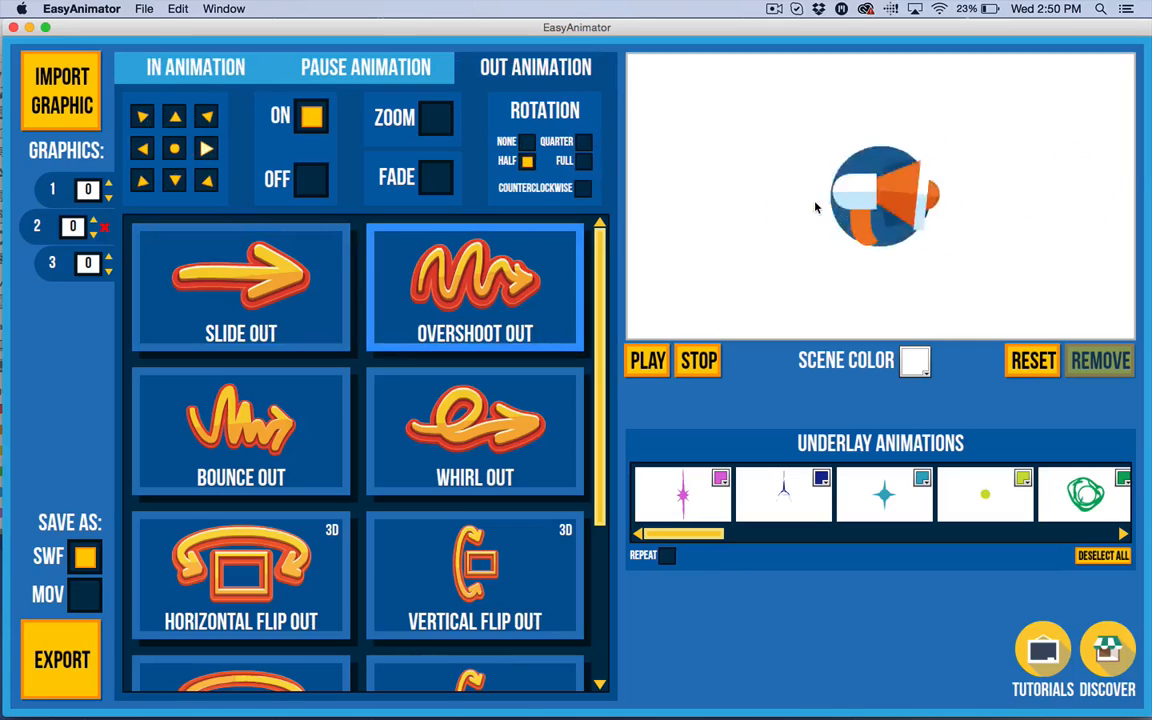
Give graphic 3 an Overshoot In animation entering from the left with half rotation.
{"action": "left_click", "coordinate": [52, 264]}
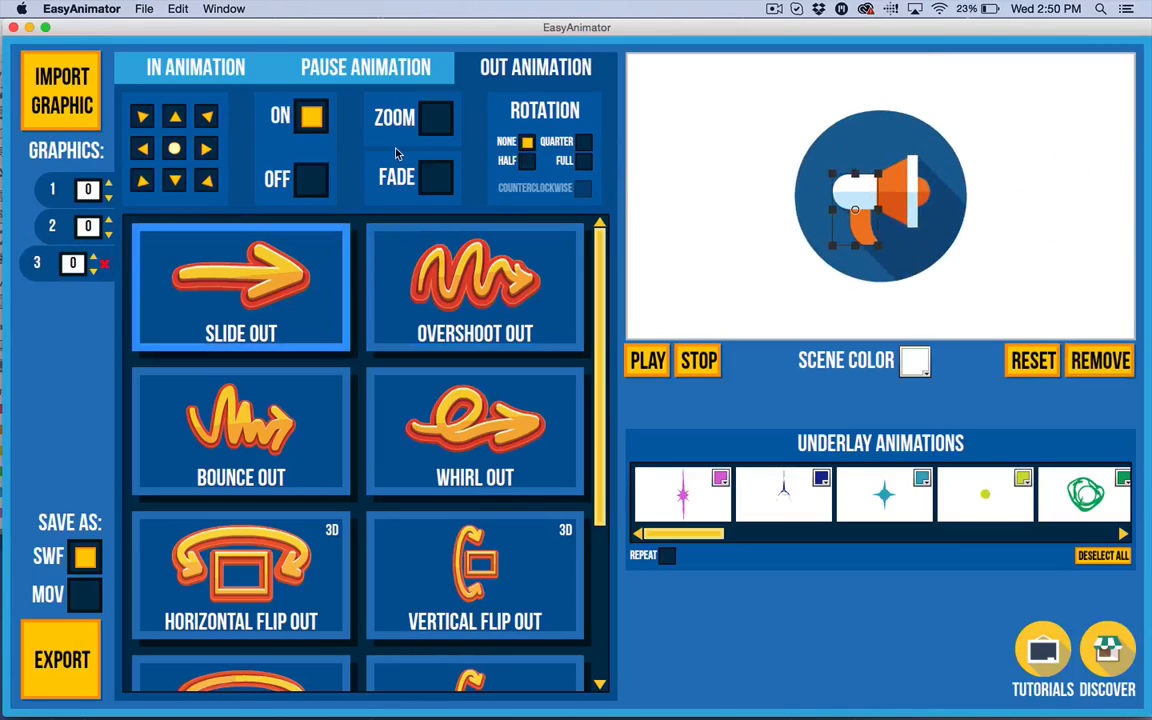
{"action": "left_click", "coordinate": [188, 80]}
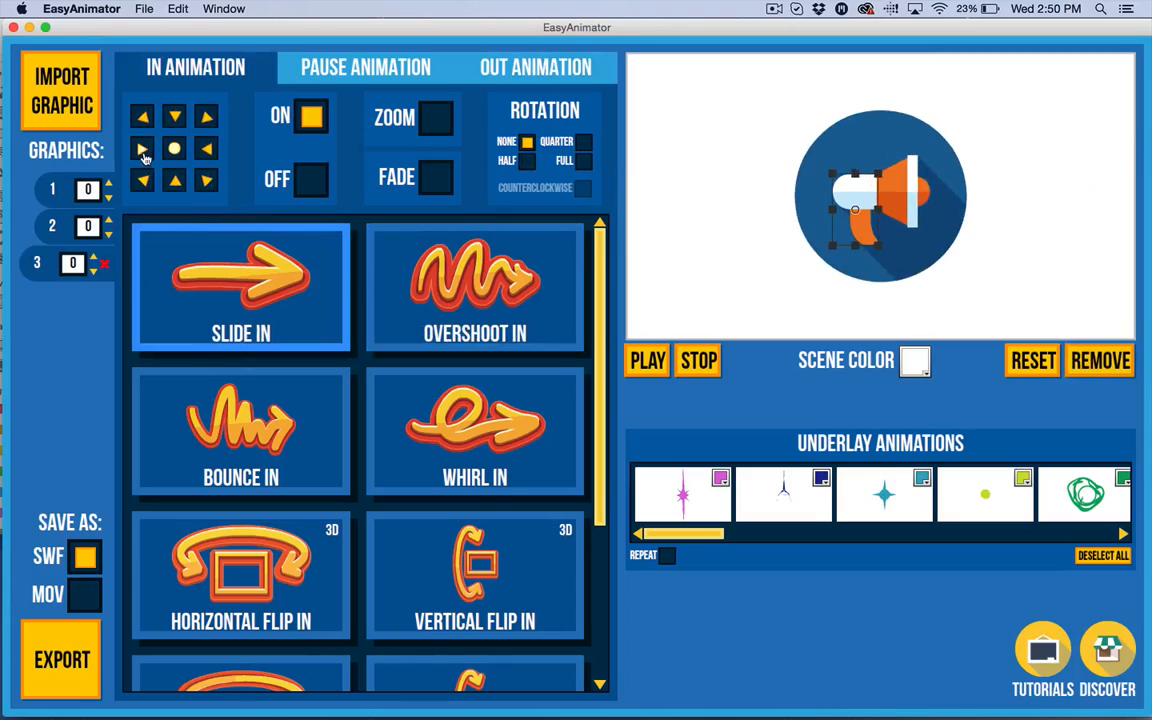
{"action": "left_click", "coordinate": [143, 150]}
{"action": "left_click", "coordinate": [474, 288]}
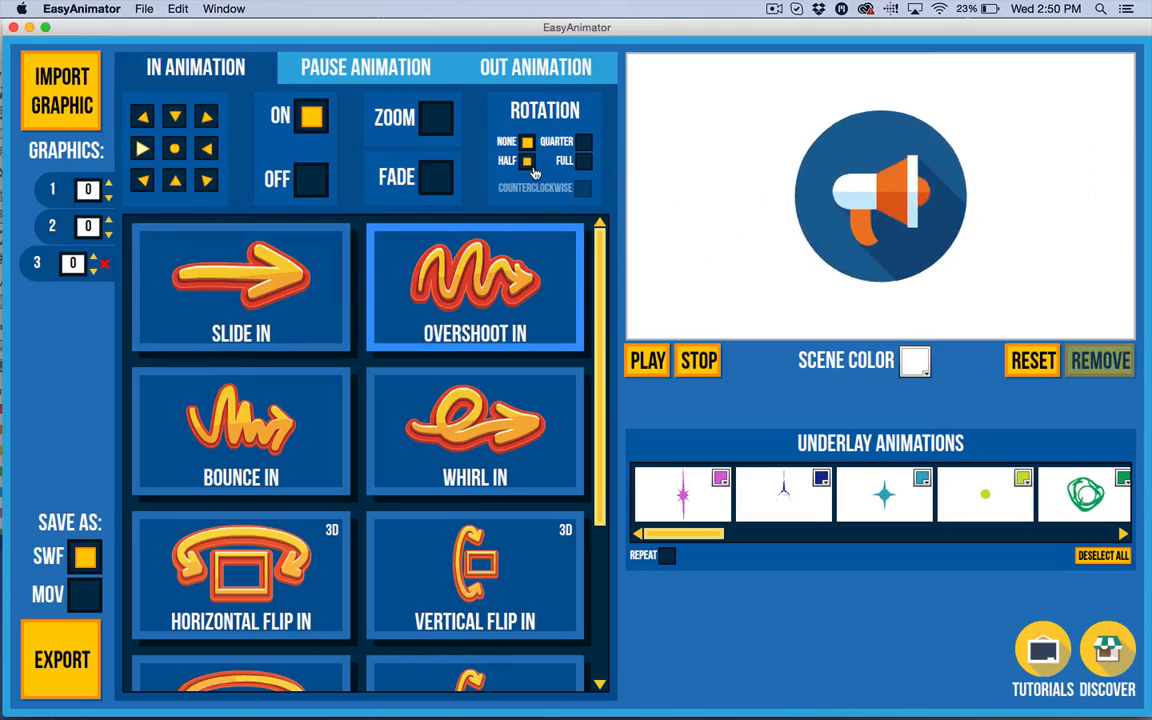
{"action": "left_click", "coordinate": [527, 162]}
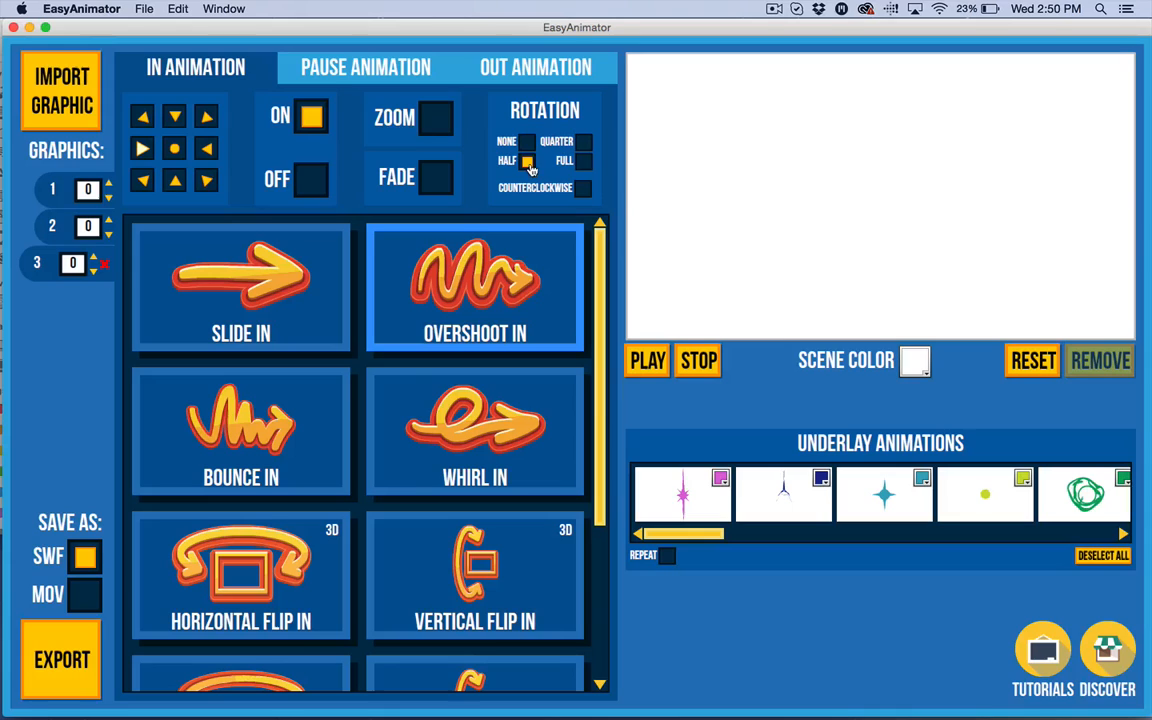
{"action": "left_click", "coordinate": [586, 189]}
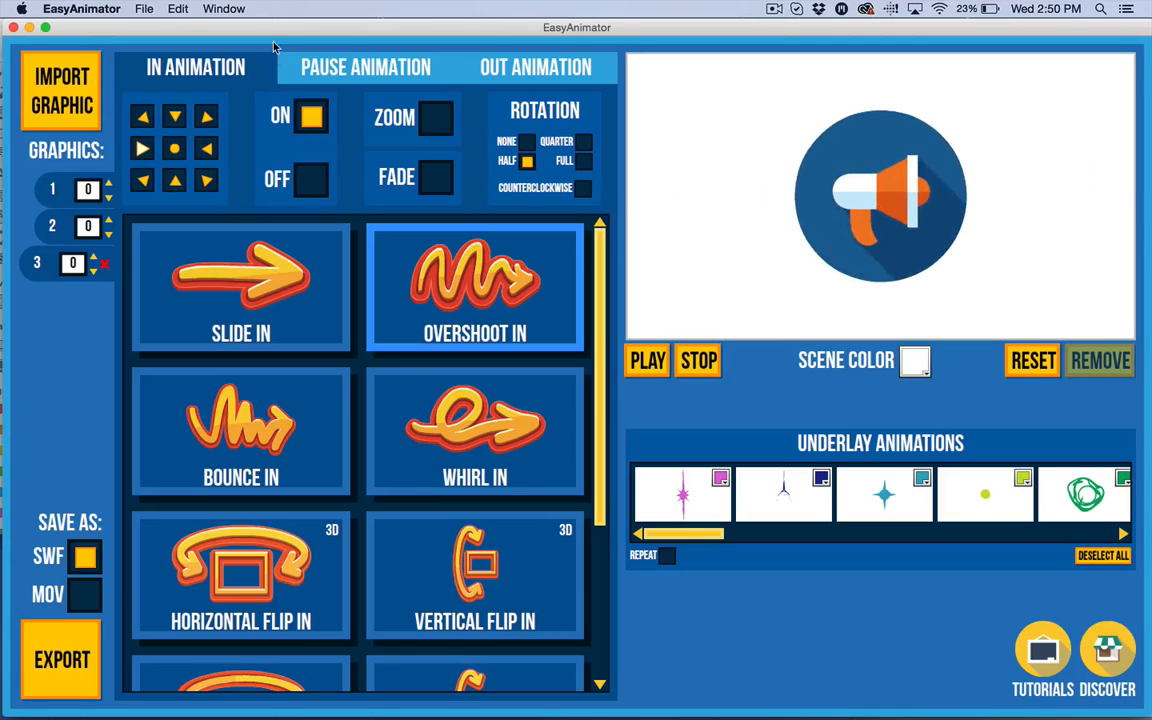
Give graphic 3 an Overshoot Out animation exiting to the left with half counterclockwise rotation.
{"action": "left_click", "coordinate": [497, 64]}
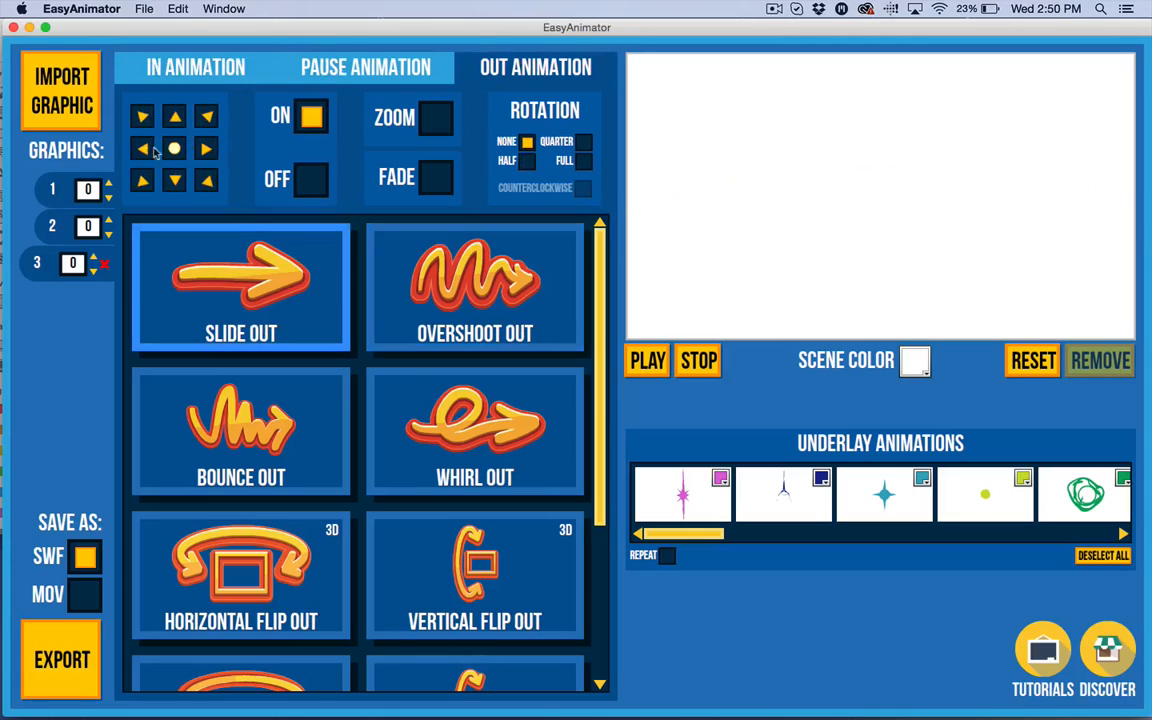
{"action": "left_click", "coordinate": [141, 155]}
{"action": "left_click", "coordinate": [492, 316]}
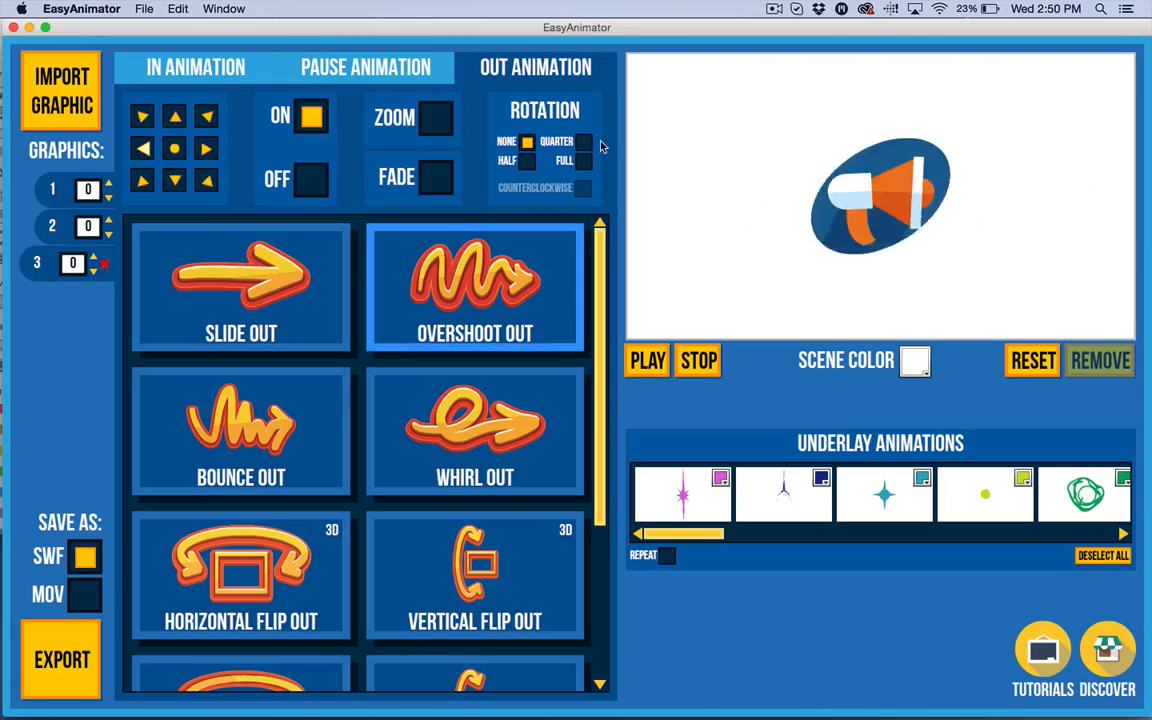
{"action": "left_click", "coordinate": [527, 161]}
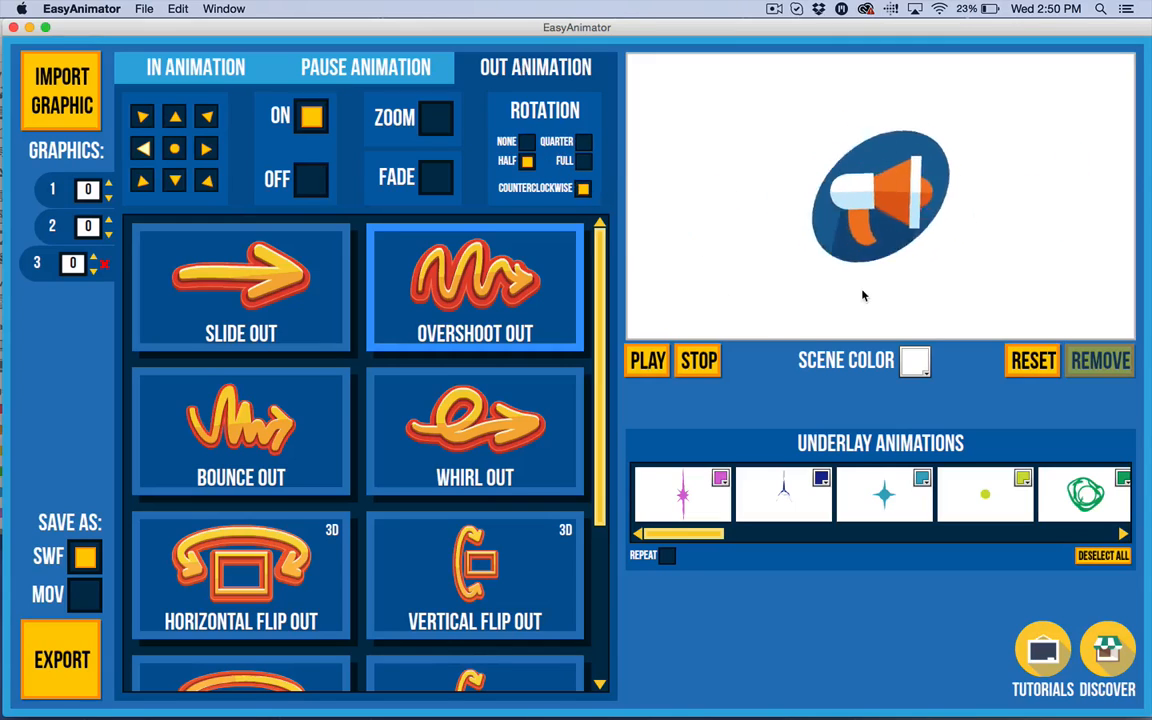
Give graphic 3 the Ring pause animation with a pause duration of 2.
{"action": "left_click", "coordinate": [345, 70]}
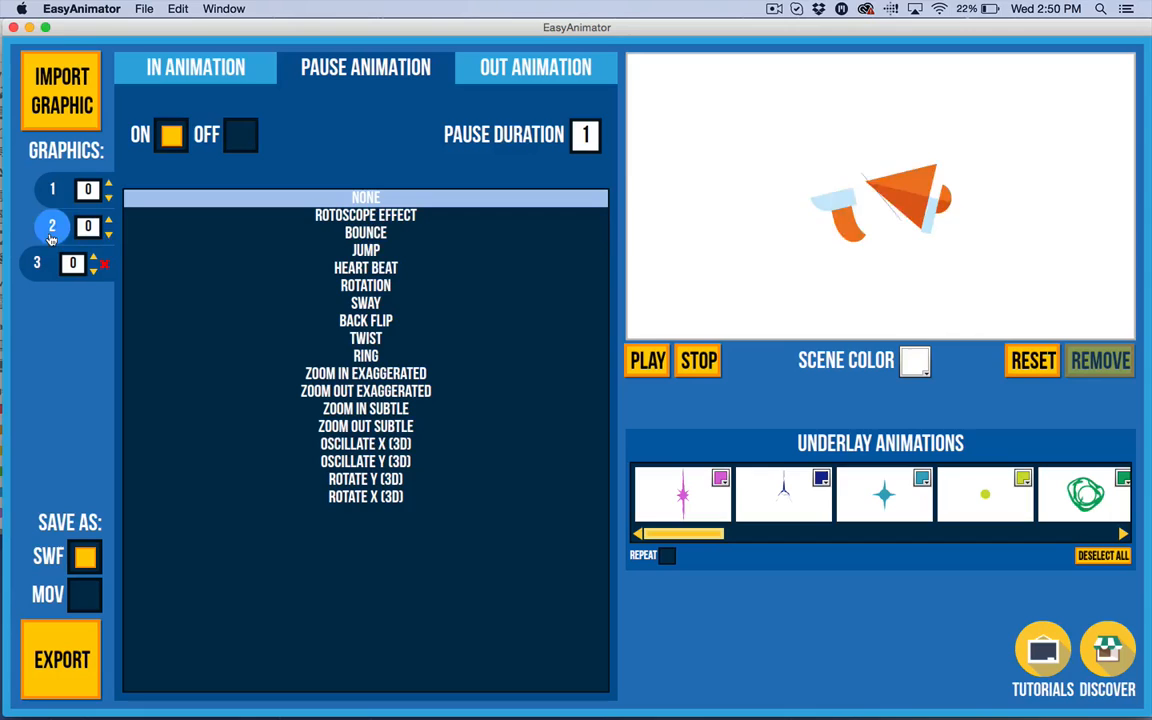
{"action": "left_click", "coordinate": [366, 356]}
{"action": "left_click_drag", "start_coordinate": [591, 138], "coordinate": [553, 144]}
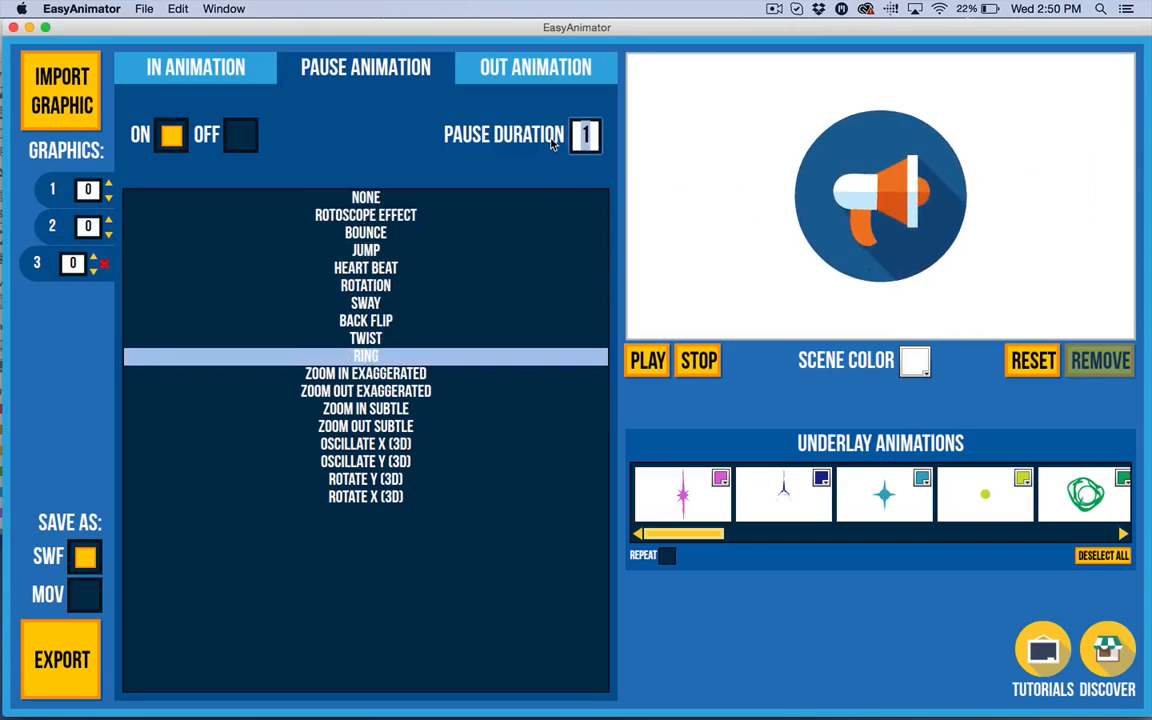
{"action": "type", "text": "2"}
Set graphic 2's pause duration to 2, preview the scene, and assign it the Ring pause animation.
{"action": "left_click", "coordinate": [88, 230]}
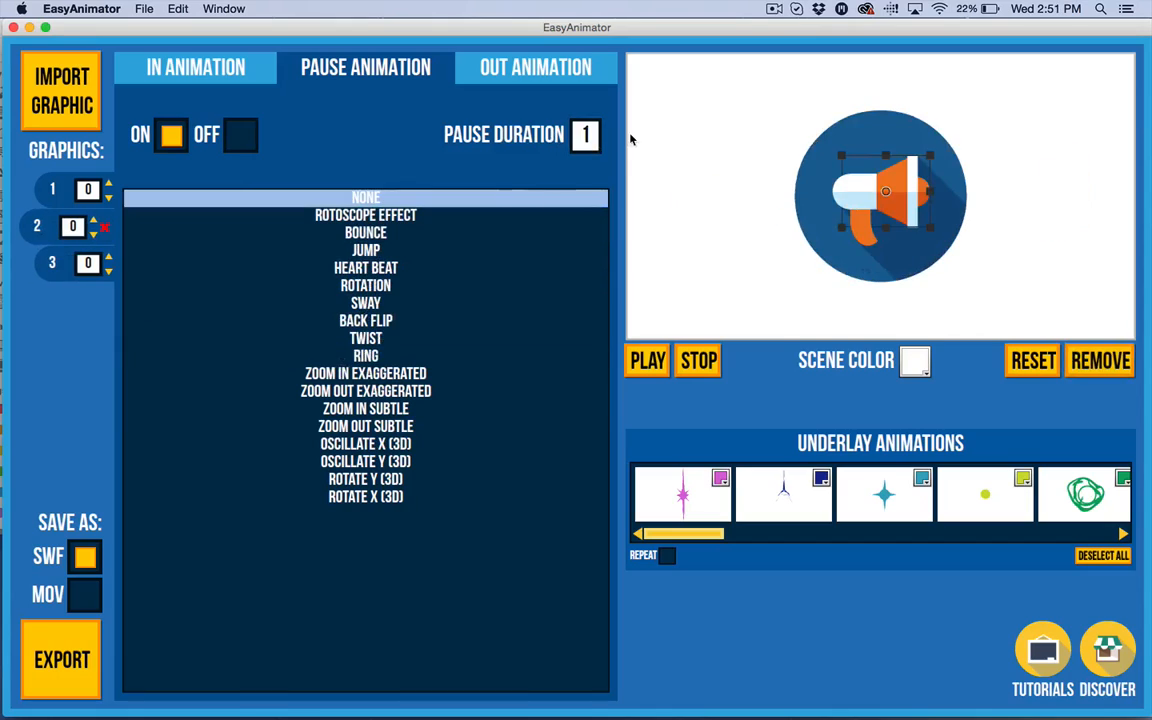
{"action": "left_click_drag", "start_coordinate": [588, 135], "coordinate": [516, 110]}
{"action": "type", "text": "2"}
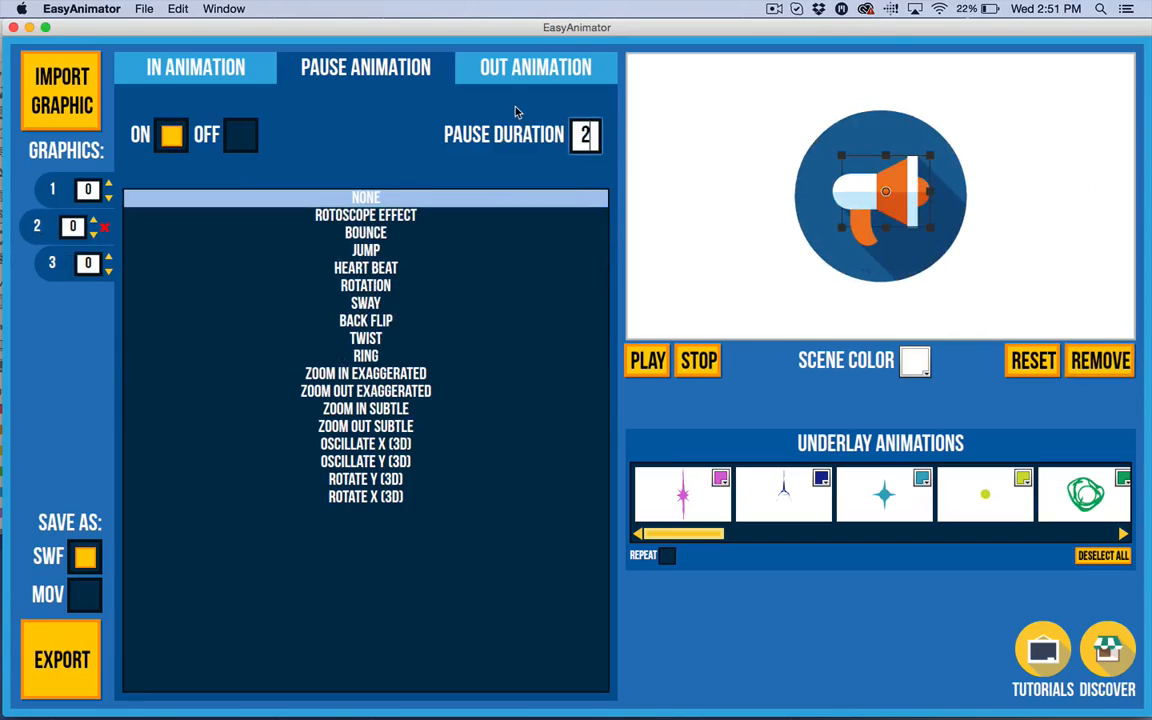
{"action": "left_click", "coordinate": [646, 361]}
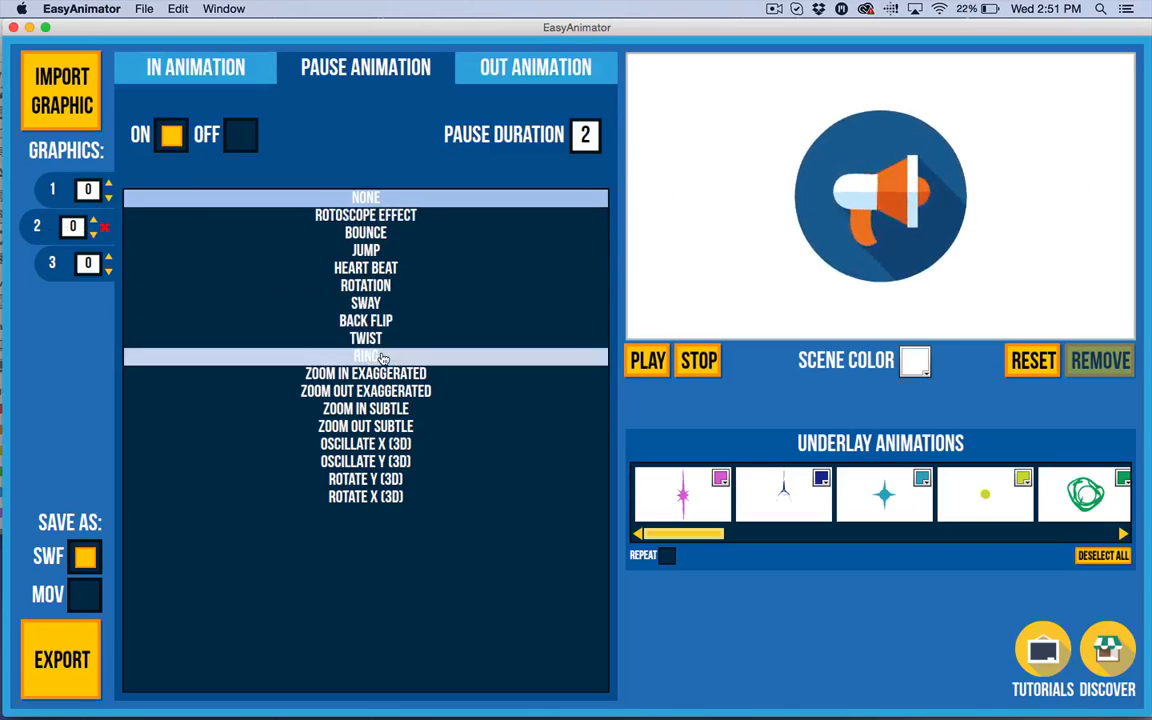
{"action": "left_click", "coordinate": [420, 356]}
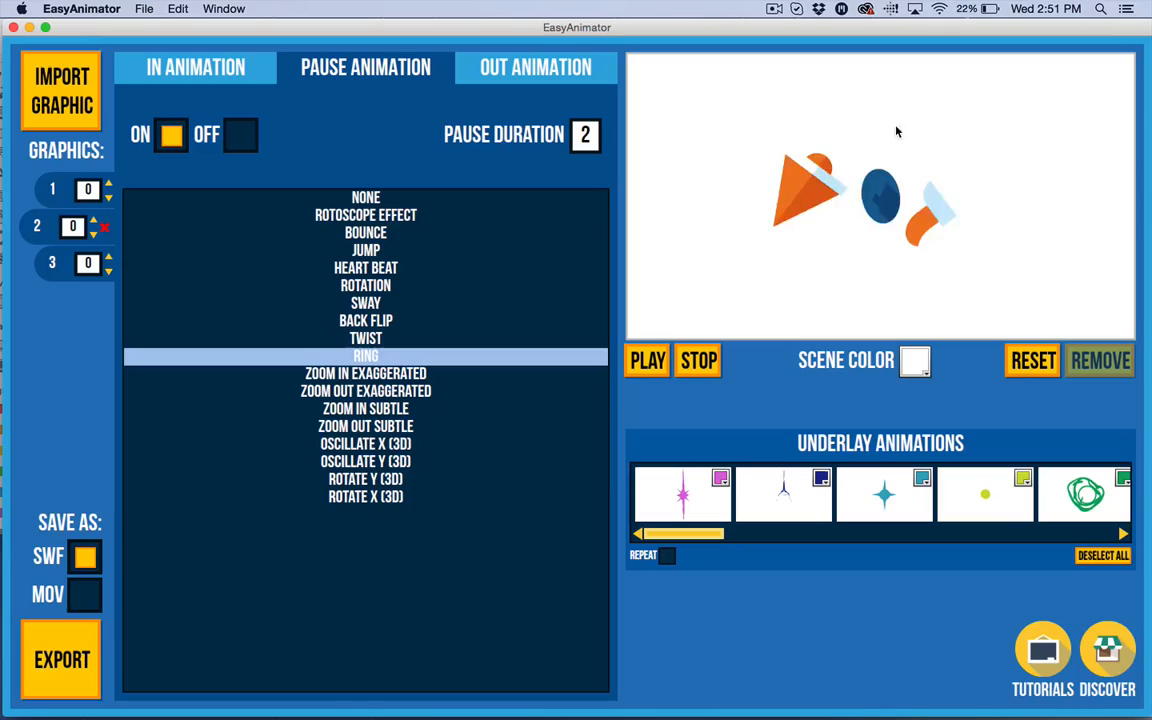
Give graphic 1 the Oscillate Y (3D) pause animation with a pause duration of 2.
{"action": "left_click", "coordinate": [45, 189]}
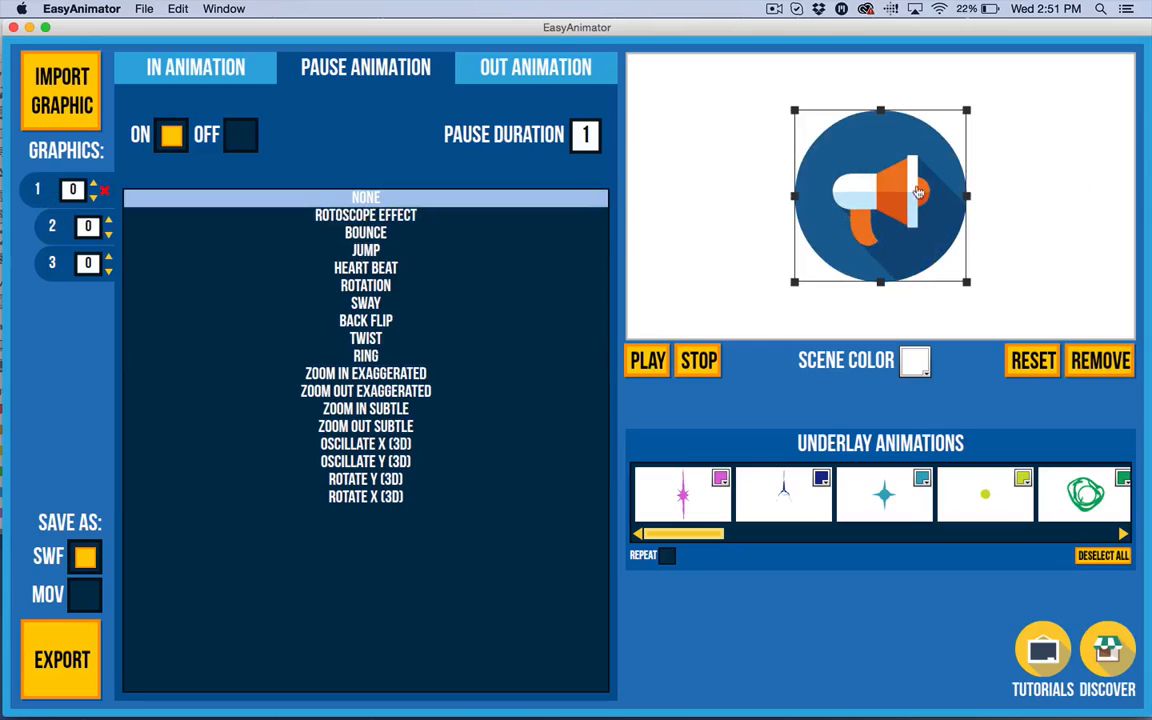
{"action": "left_click", "coordinate": [466, 462]}
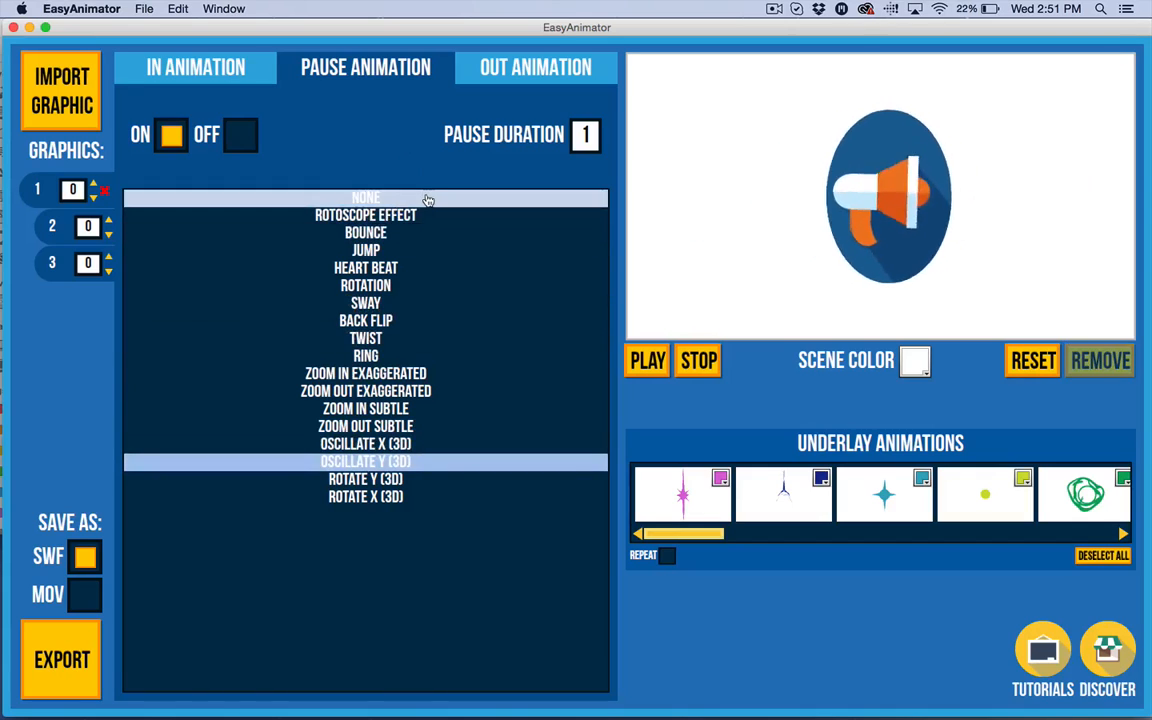
{"action": "left_click", "coordinate": [587, 135]}
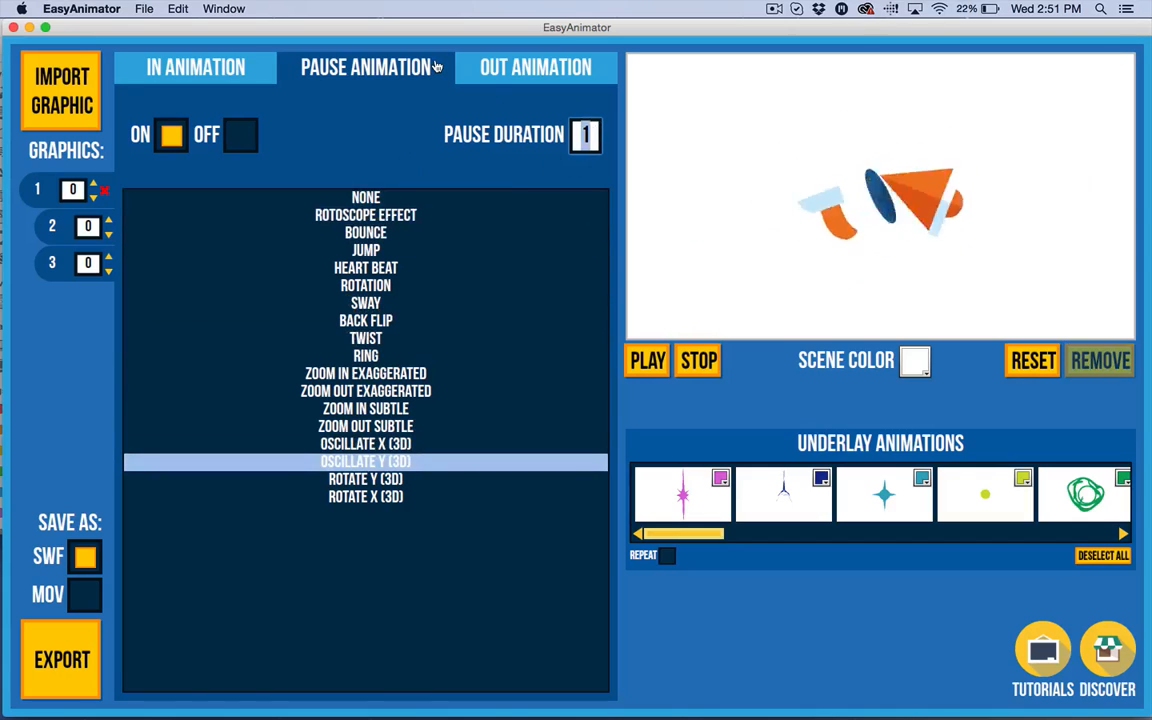
{"action": "type", "text": "2"}
Change the pause animation of graphics 1, 2 and 3 to Rotoscope Effect.
{"action": "left_click", "coordinate": [310, 215]}
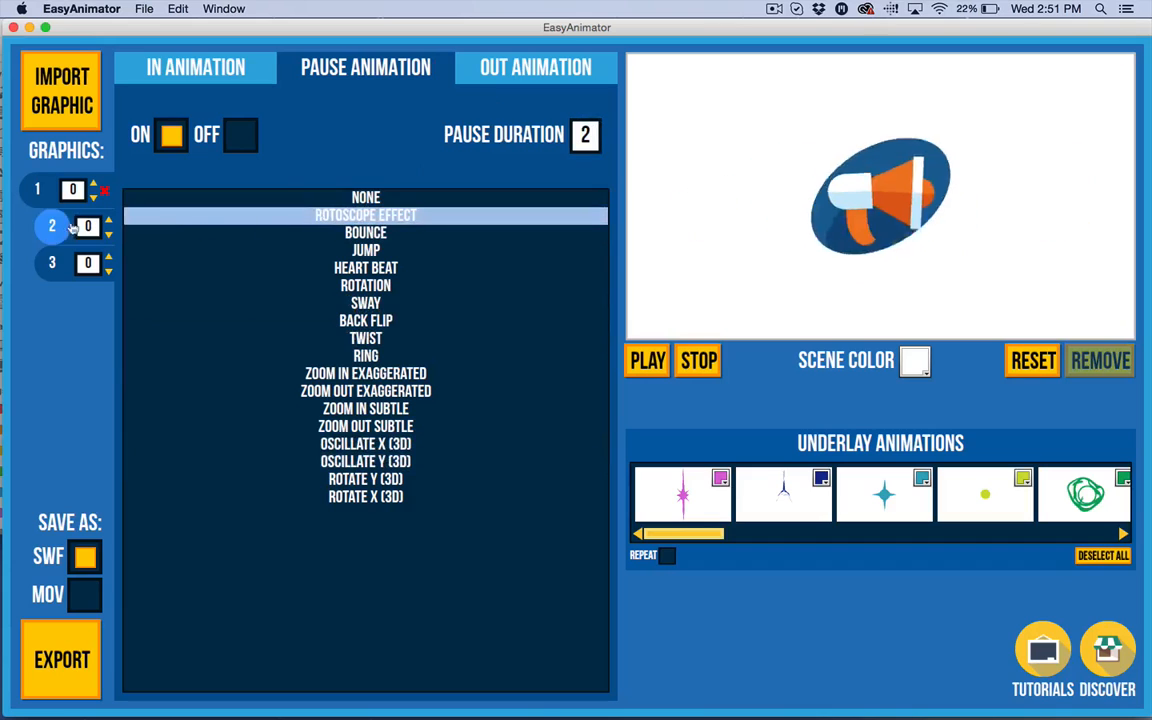
{"action": "left_click", "coordinate": [52, 226]}
{"action": "left_click", "coordinate": [52, 262]}
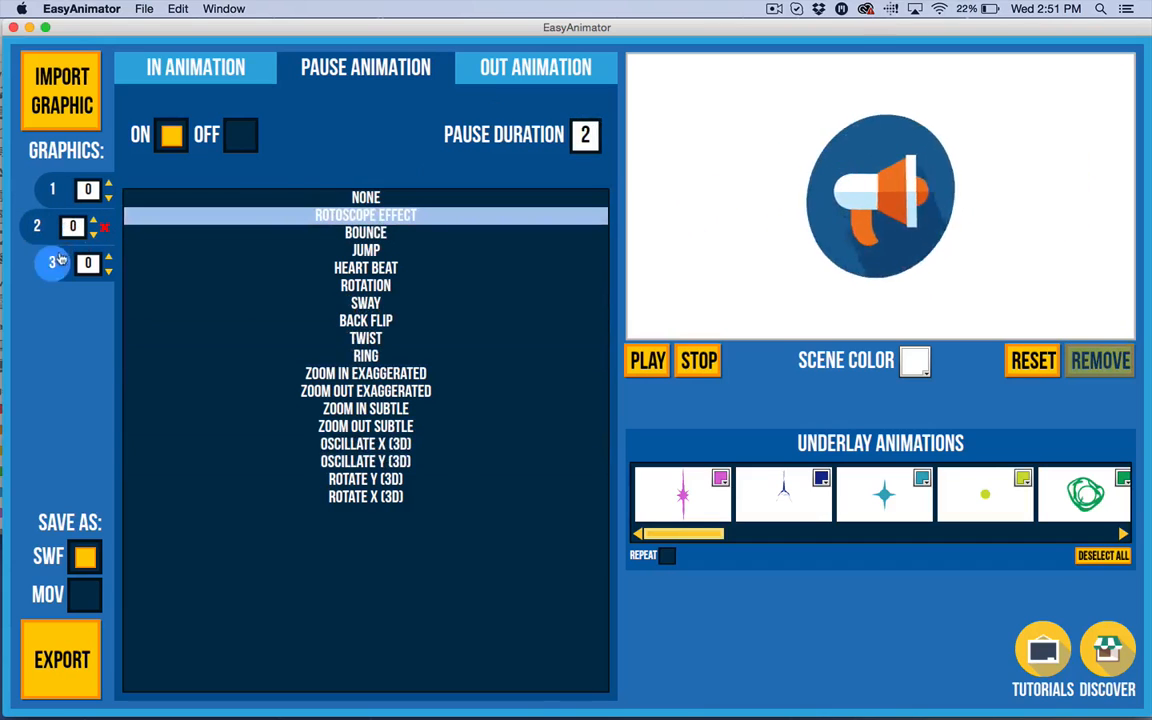
{"action": "left_click", "coordinate": [442, 216]}
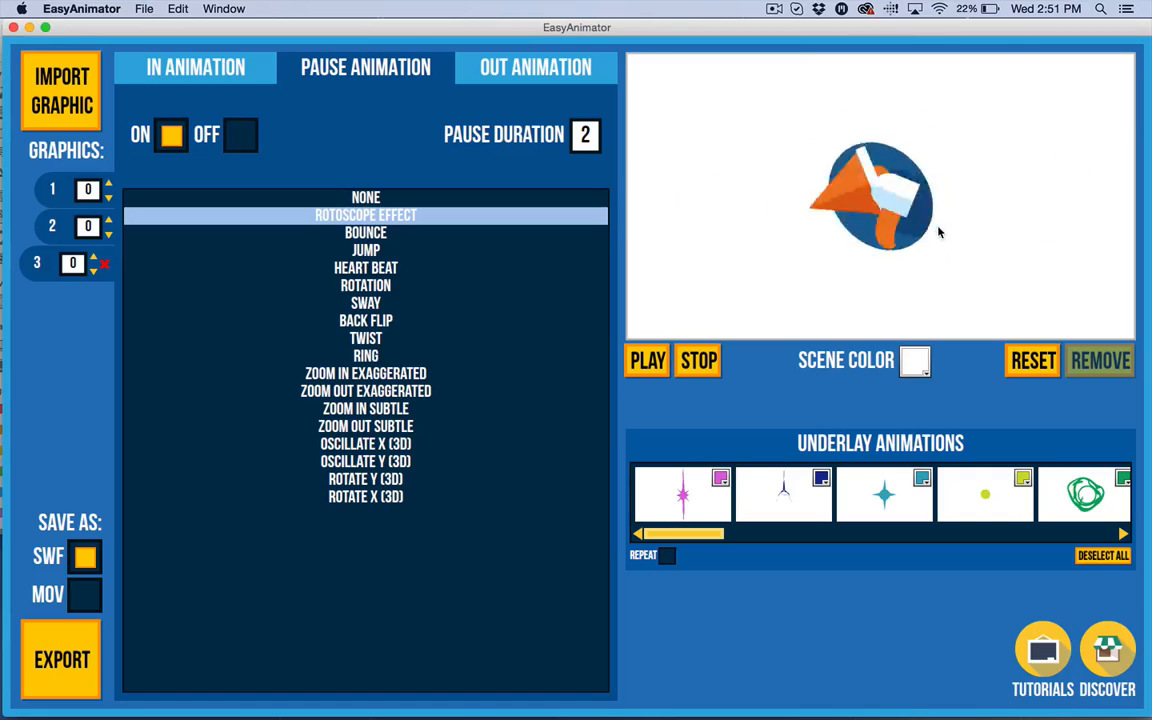
Add the light-blue starburst with the X-shaped center as the first underlay animation and recolor it muted blue.
{"action": "left_click_drag", "start_coordinate": [705, 545], "coordinate": [841, 550]}
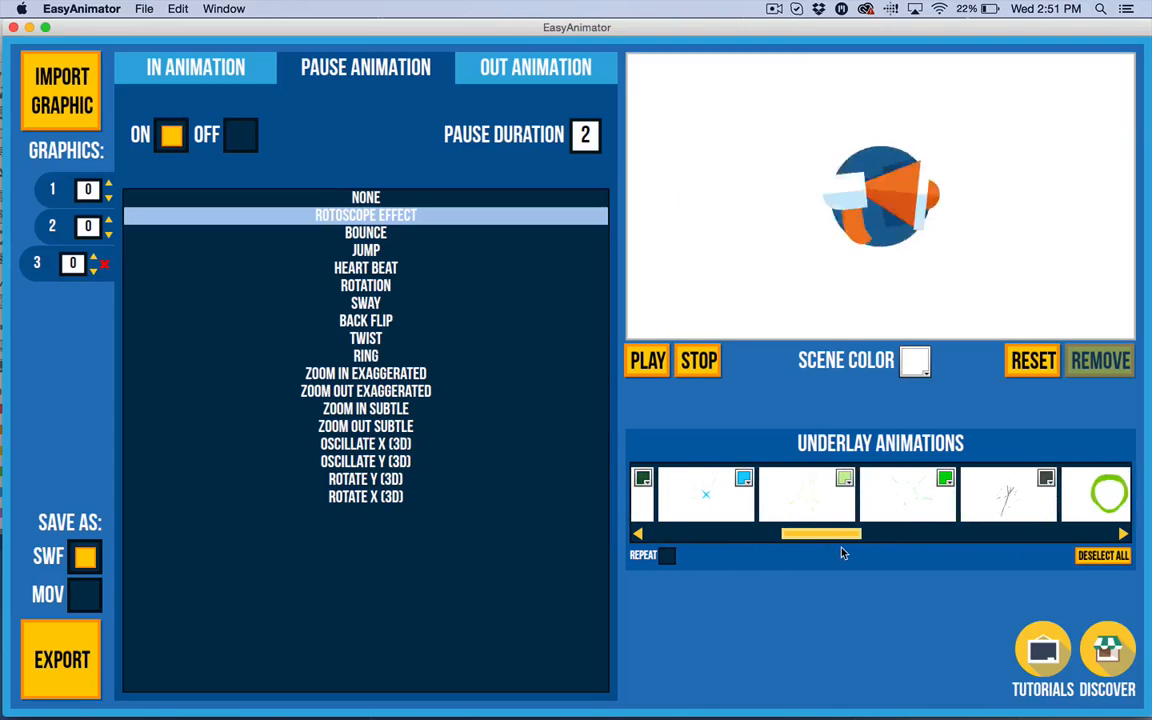
{"action": "left_click", "coordinate": [713, 500]}
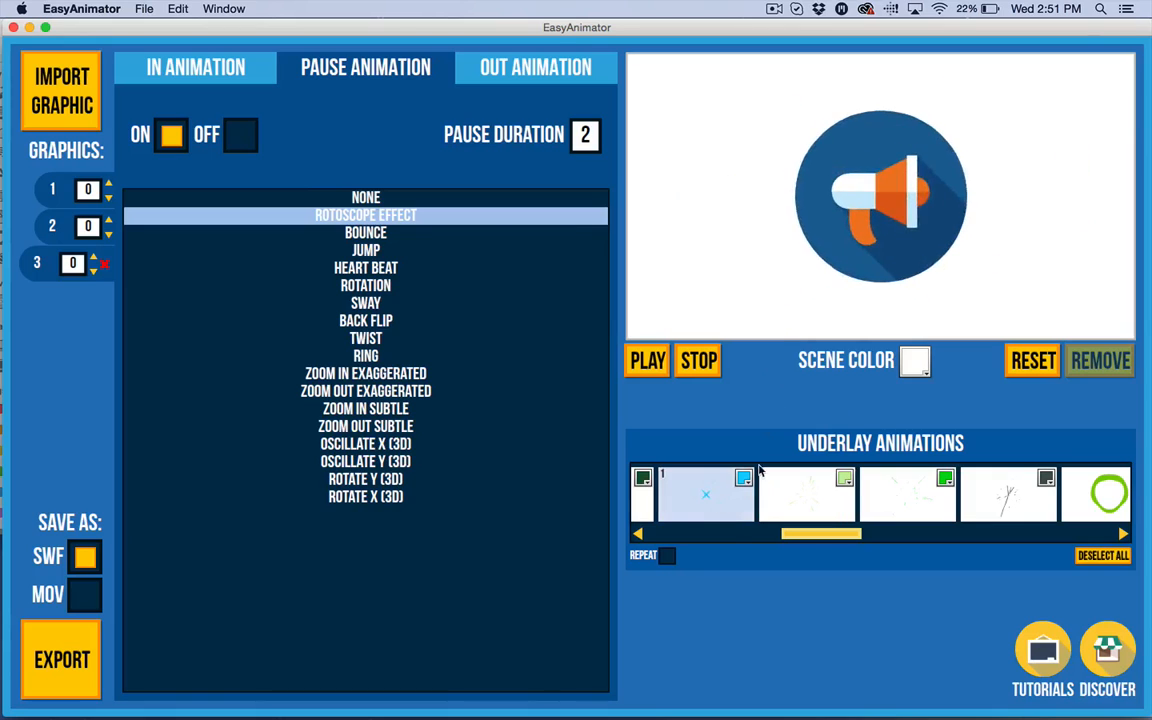
{"action": "left_click", "coordinate": [743, 478]}
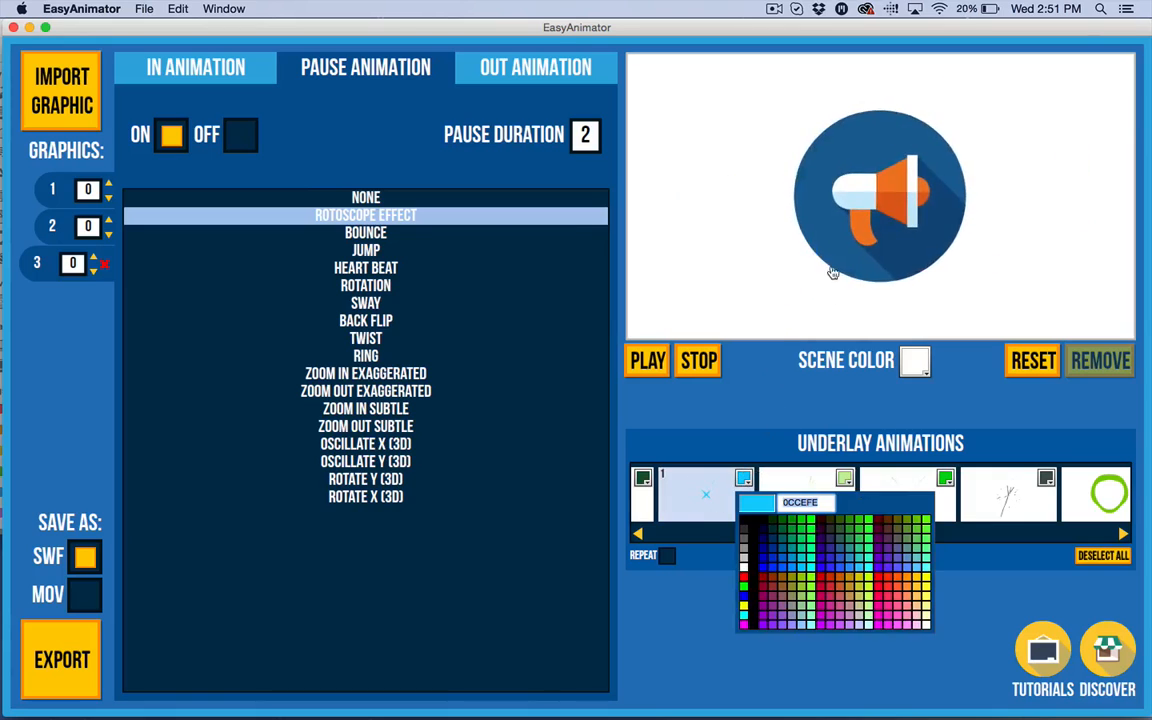
{"action": "left_click", "coordinate": [820, 549]}
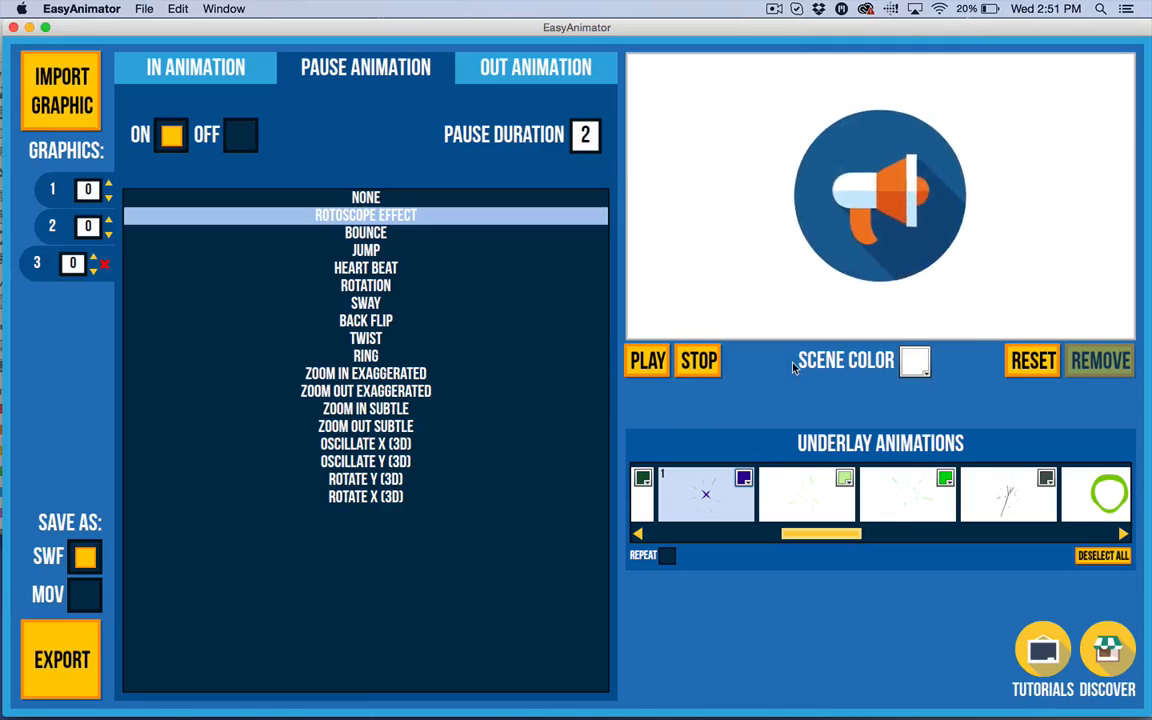
{"action": "left_click", "coordinate": [743, 478]}
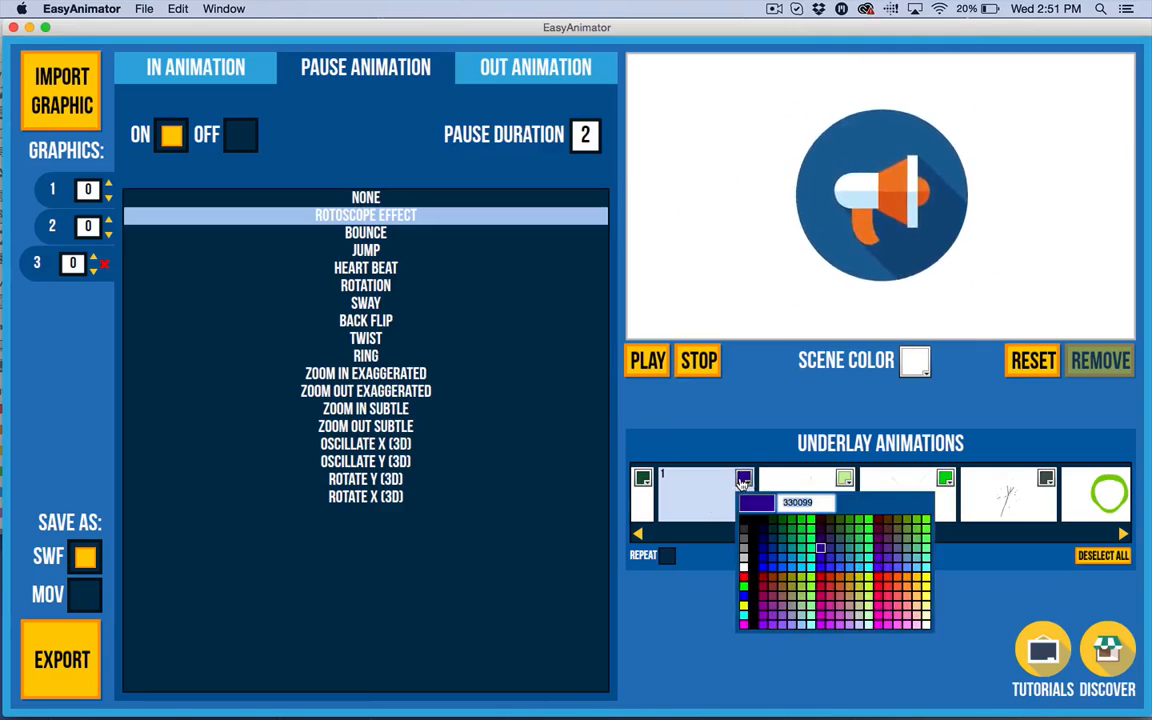
{"action": "left_click", "coordinate": [842, 550]}
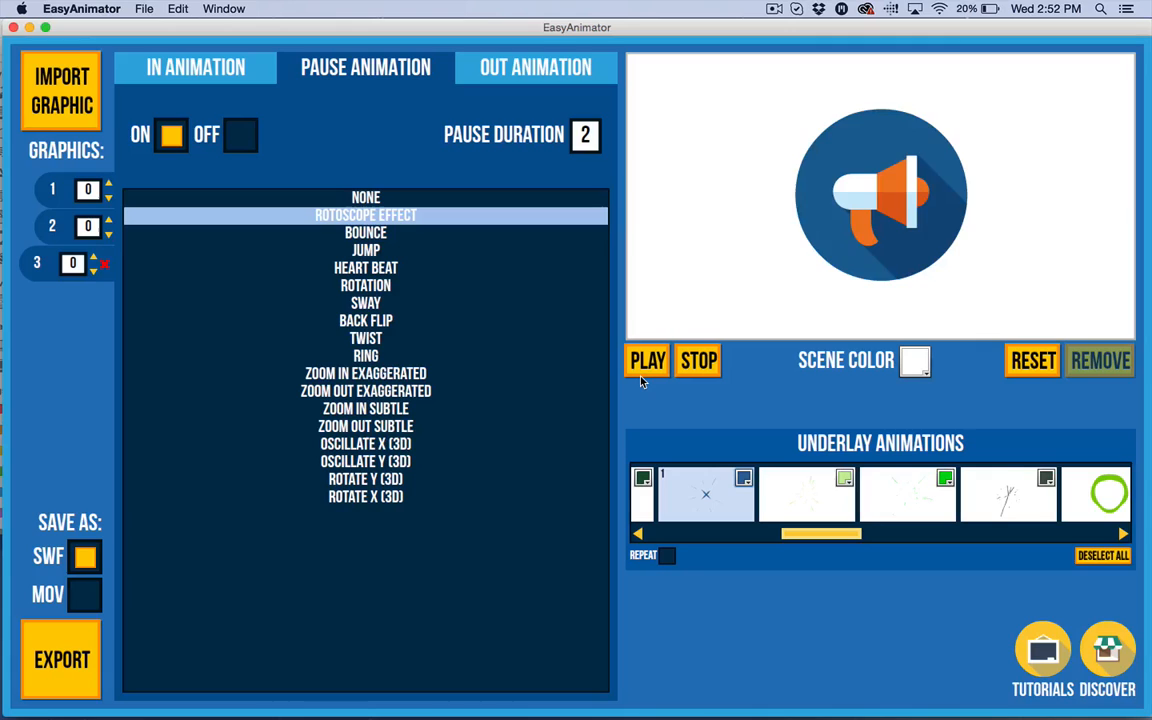
Add the pale-green burst as the second underlay animation and recolor it dark violet-blue.
{"action": "left_click", "coordinate": [815, 509]}
{"action": "left_click", "coordinate": [844, 479]}
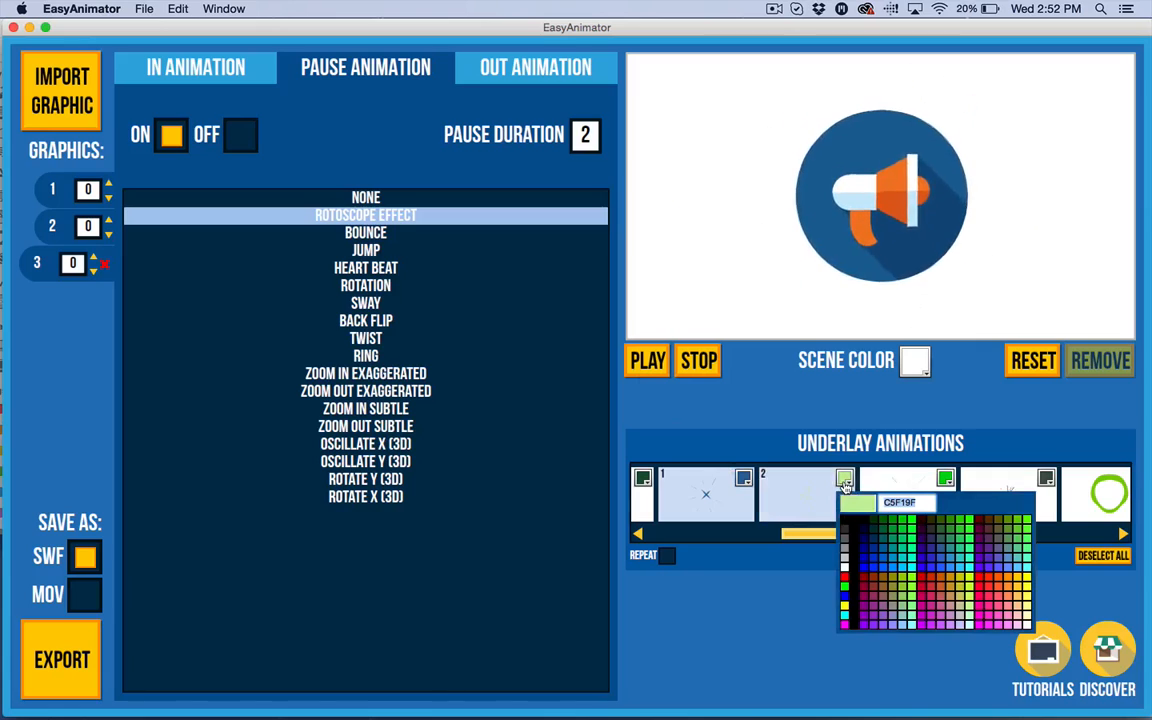
{"action": "left_click", "coordinate": [931, 552]}
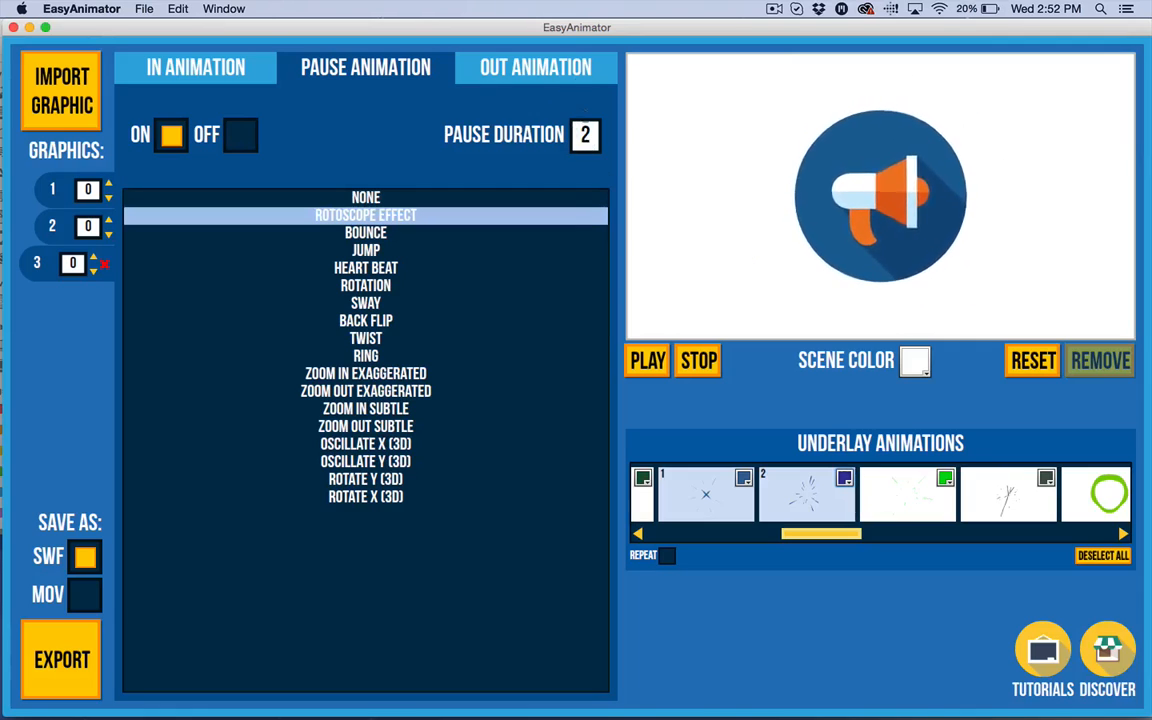
Turn off the out animation for graphics 3, 2 and 1.
{"action": "left_click", "coordinate": [528, 67]}
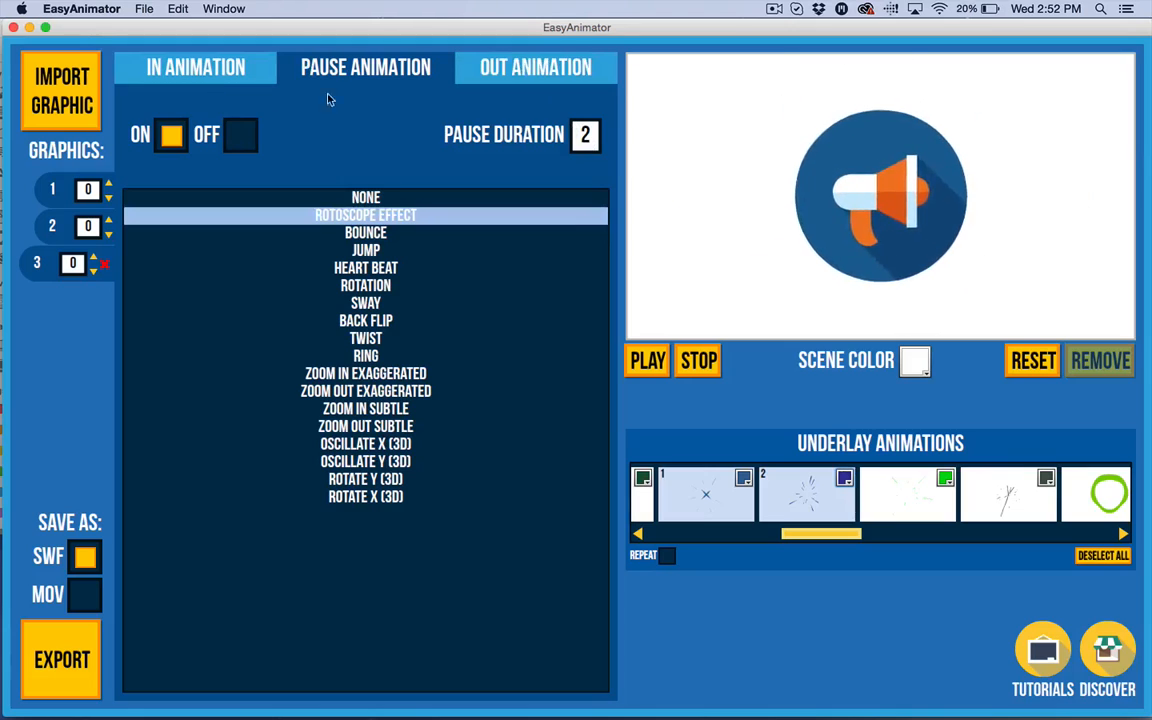
{"action": "left_click", "coordinate": [524, 67]}
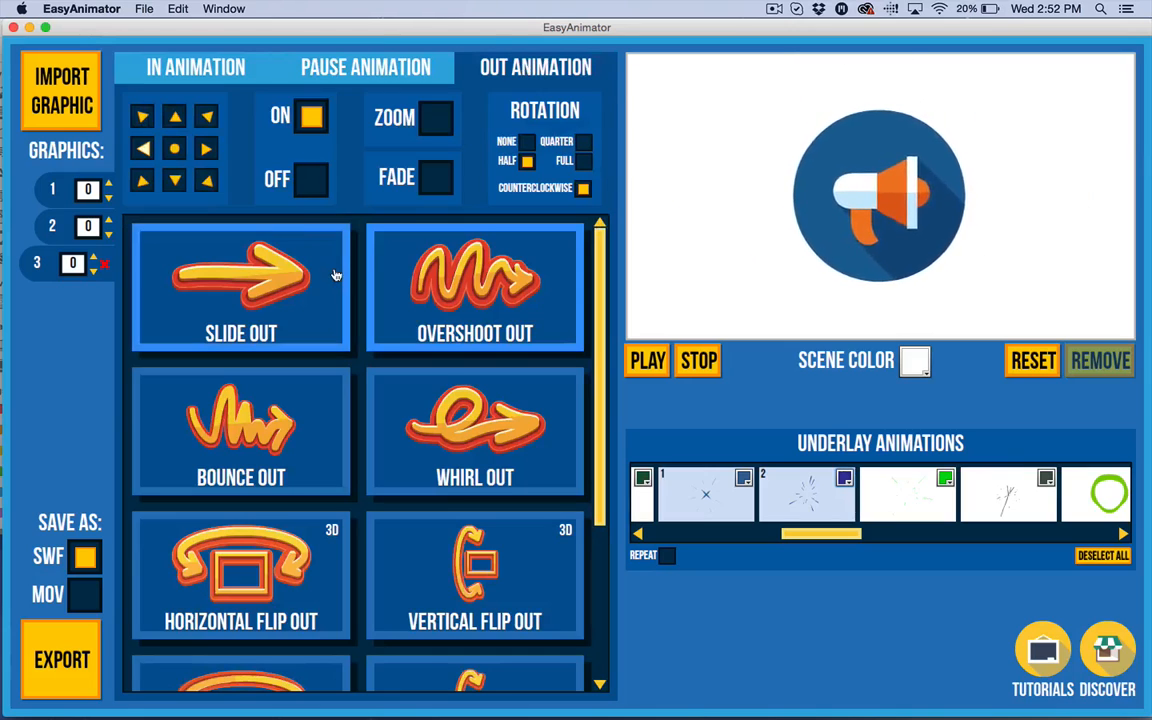
{"action": "left_click", "coordinate": [313, 180]}
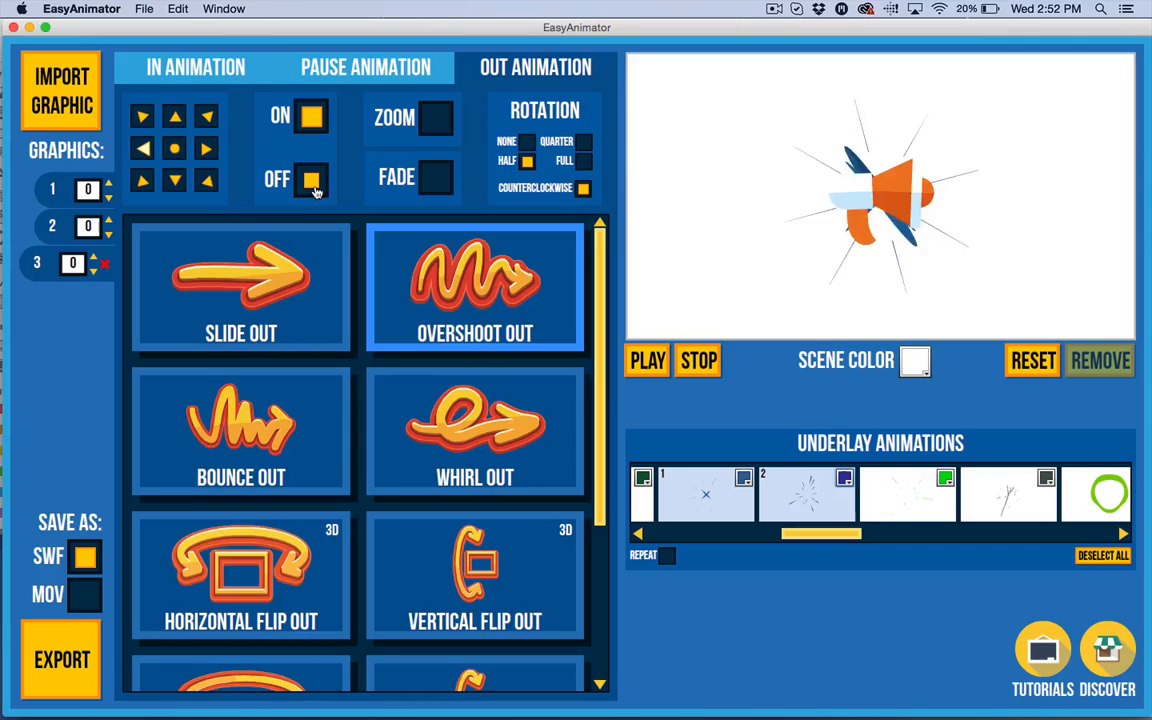
{"action": "left_click", "coordinate": [52, 225]}
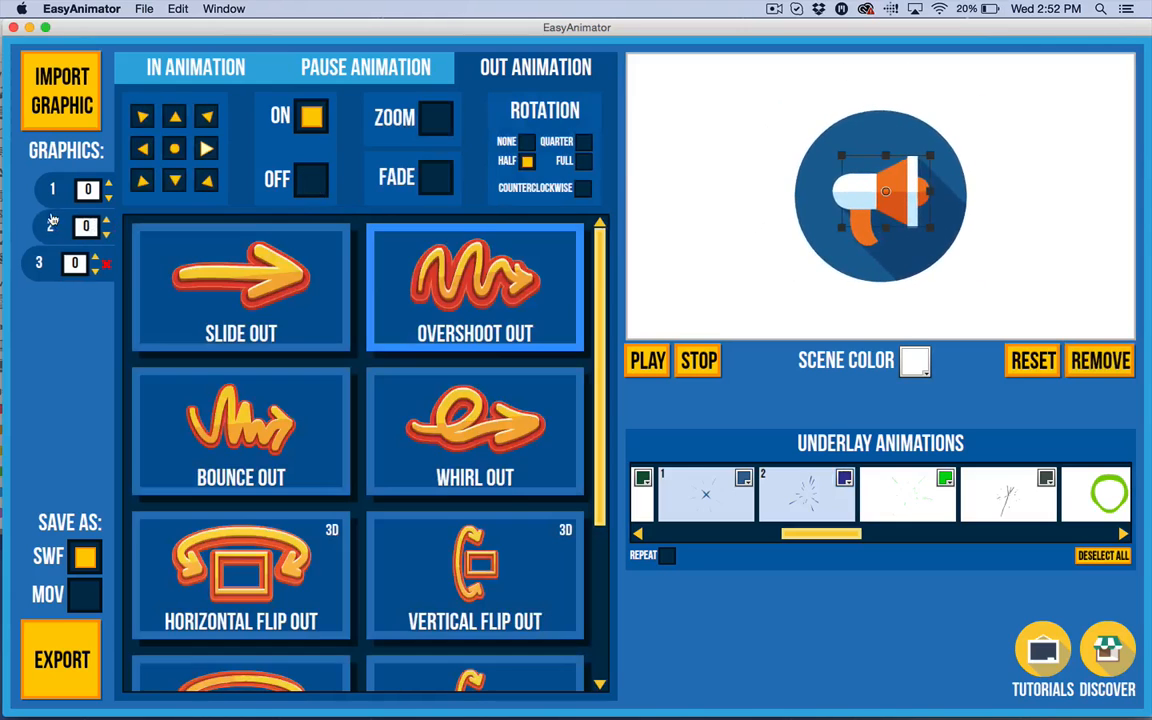
{"action": "left_click", "coordinate": [311, 184]}
{"action": "left_click", "coordinate": [52, 189]}
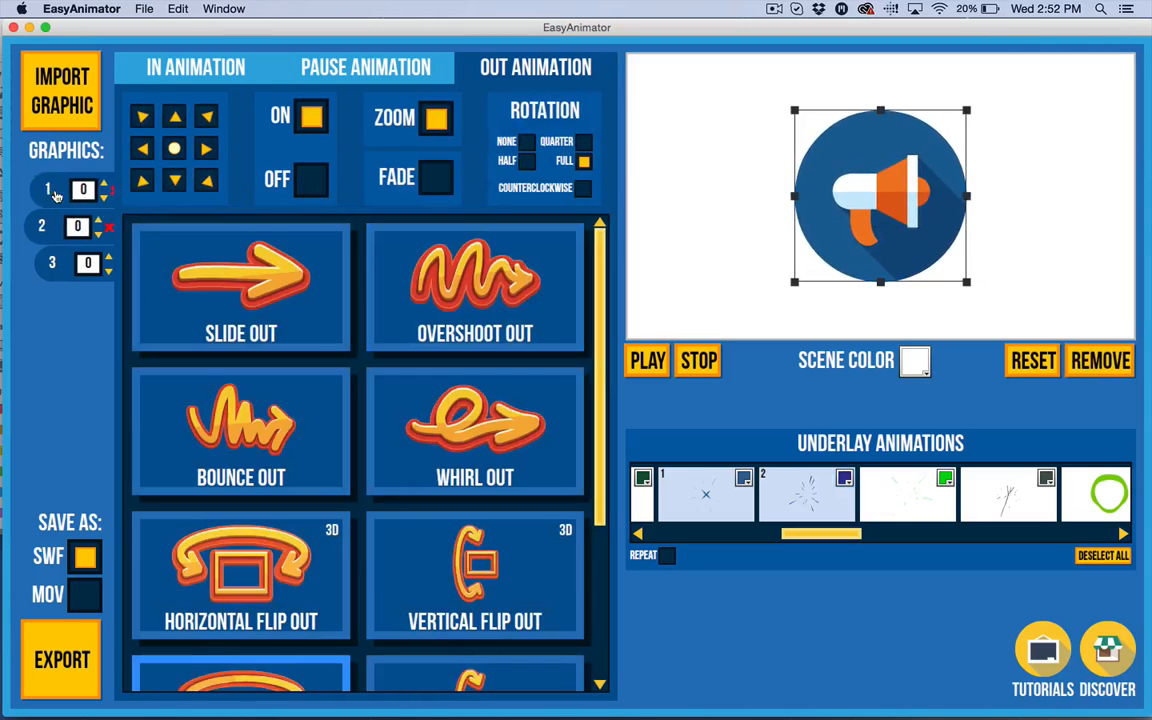
{"action": "left_click", "coordinate": [311, 182]}
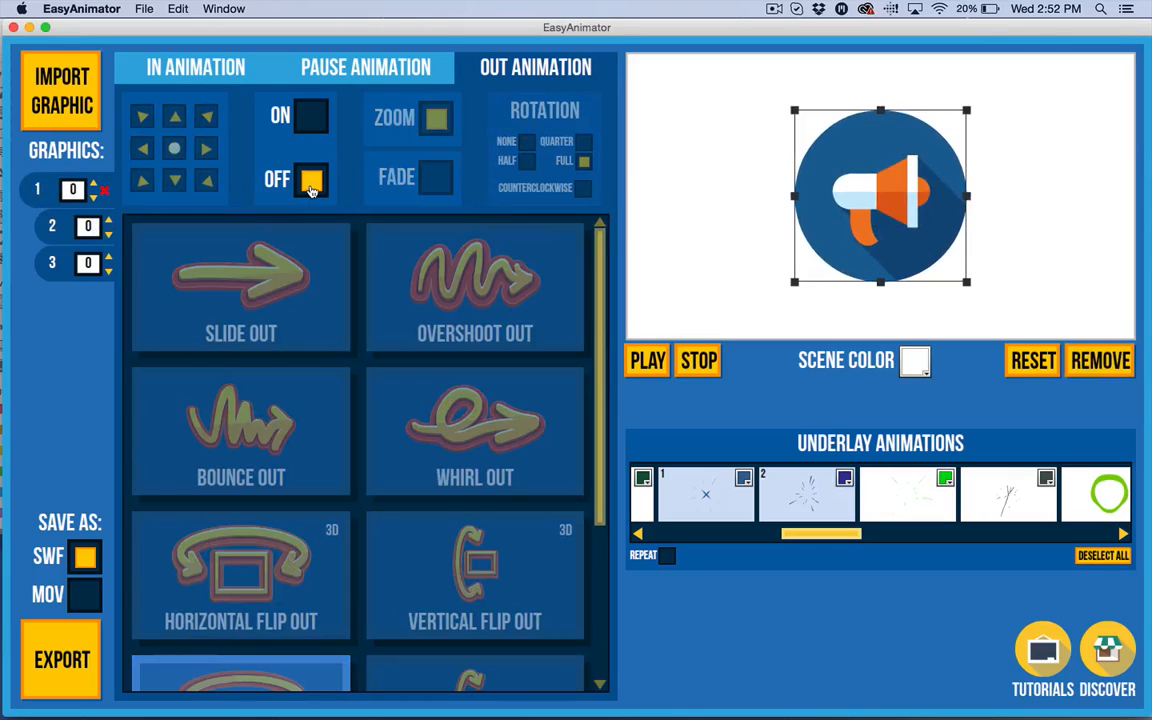
View graphic 1's pause animation settings, and open the file chooser for importing another graphic.
{"action": "left_click", "coordinate": [322, 69]}
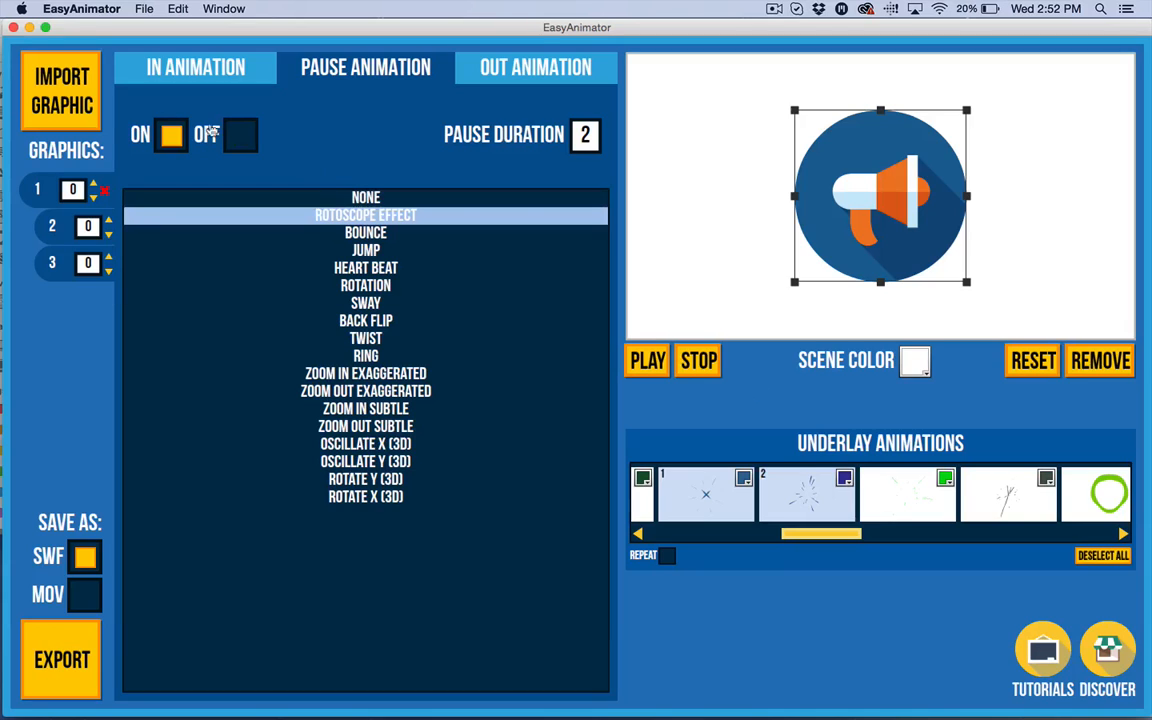
{"action": "left_click", "coordinate": [78, 108]}
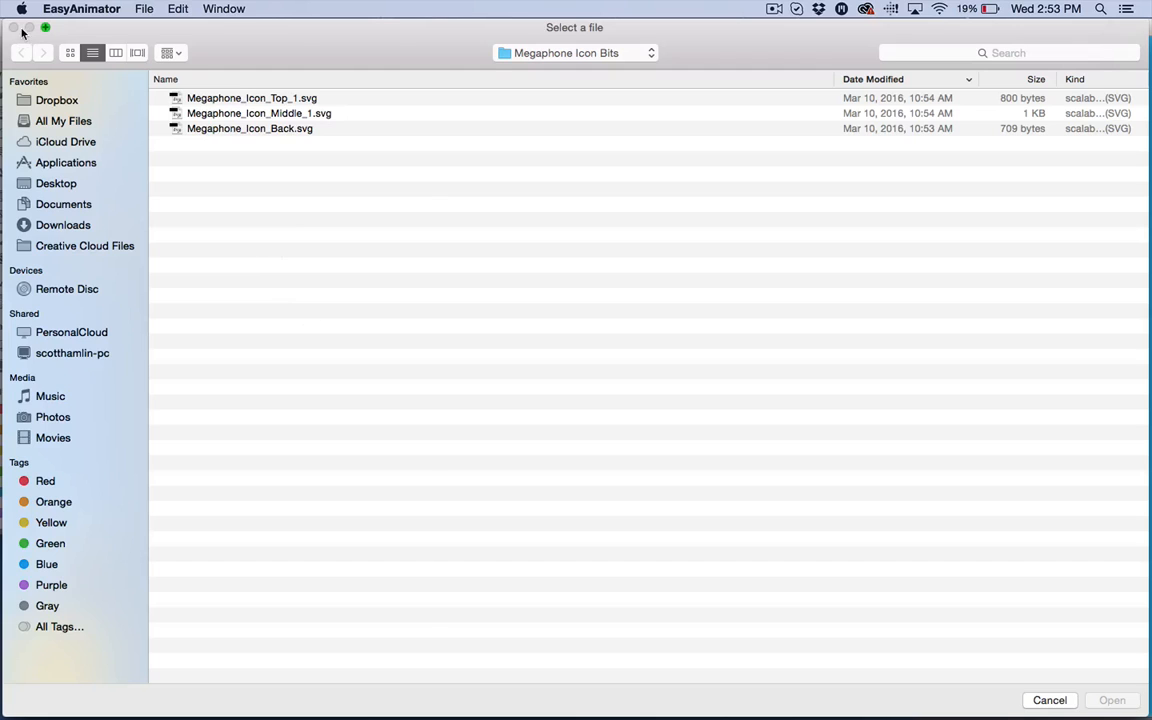
{"action": "mouse_move", "coordinate": [56, 37]}
{"action": "left_mouse_down"}
{"action": "mouse_move", "coordinate": [156, 37]}
{"action": "mouse_move", "coordinate": [66, 37]}
{"action": "left_mouse_up"}
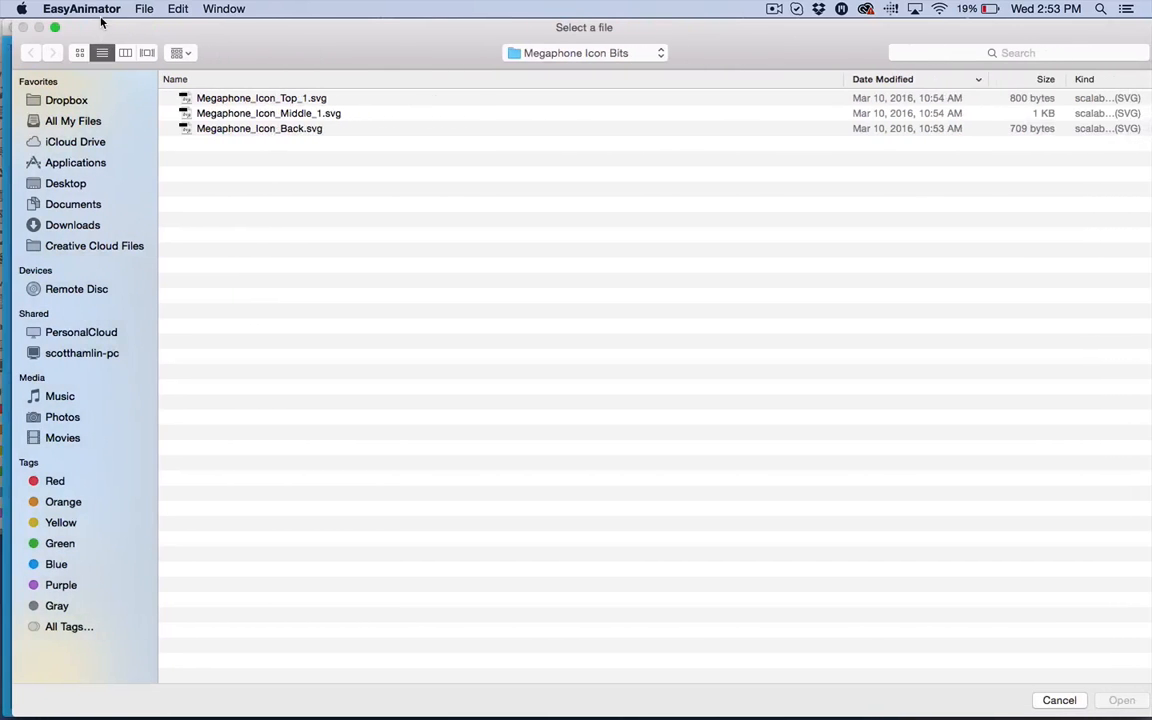